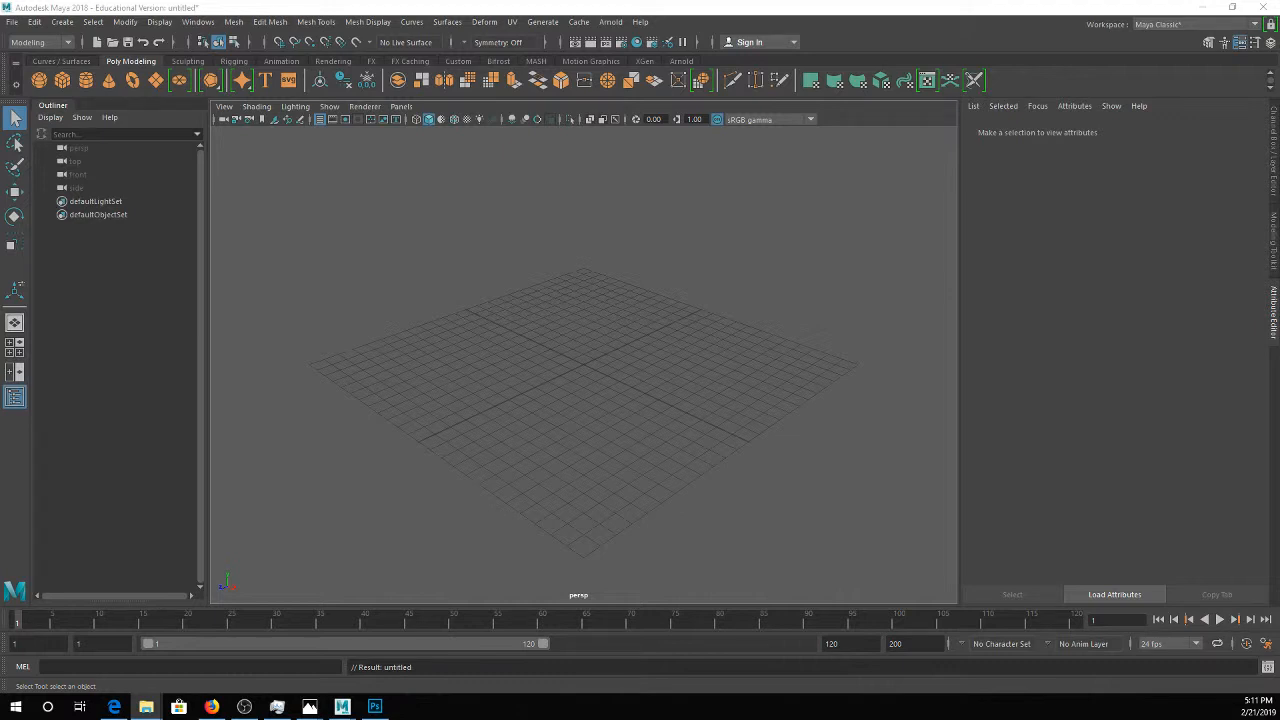
Import the female bust model and place a duplicate of all its meshes about 9 units beside the original.
{"action": "left_click_drag", "start_coordinate": [1151, 327], "coordinate": [509, 403]}
{"action": "left_click_drag", "start_coordinate": [615, 295], "coordinate": [403, 274], "text": "alt"}
{"action": "left_click_drag", "start_coordinate": [451, 221], "coordinate": [698, 622]}
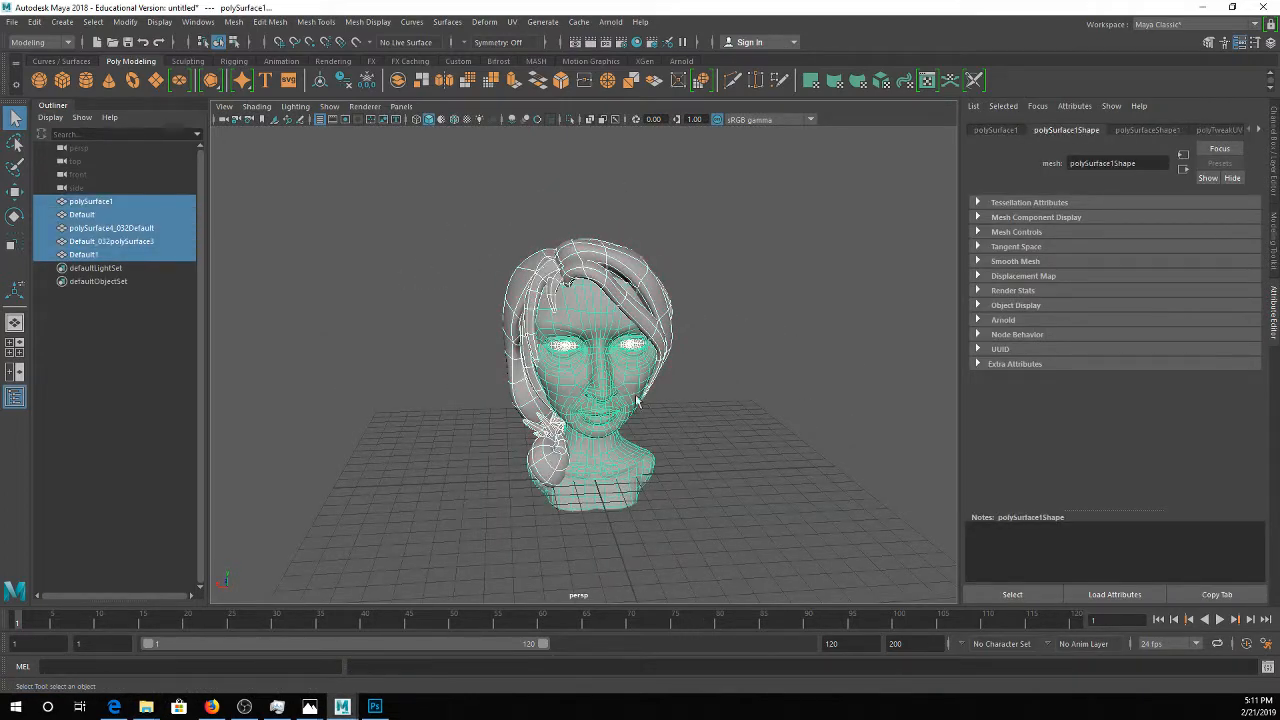
{"action": "key", "text": "ctrl+d"}
{"action": "key", "text": "w"}
{"action": "left_click_drag", "start_coordinate": [530, 480], "coordinate": [726, 478]}
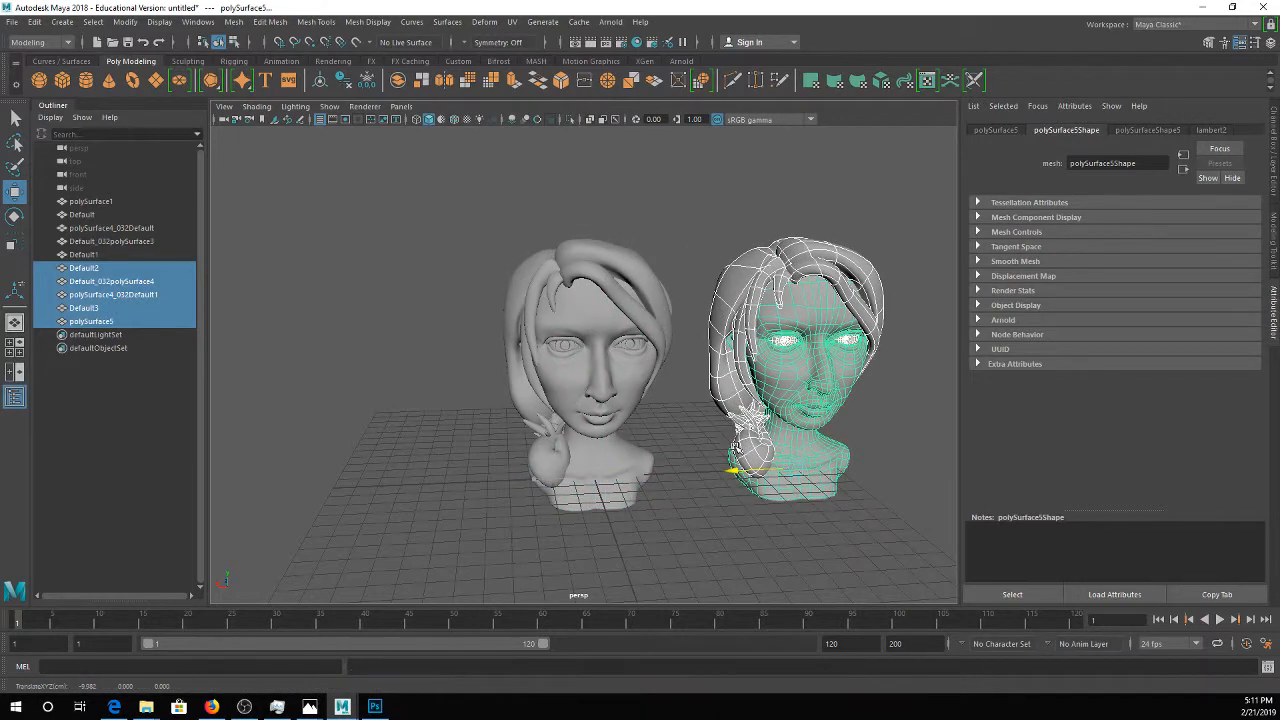
{"action": "left_click_drag", "start_coordinate": [774, 428], "coordinate": [665, 420], "text": "alt"}
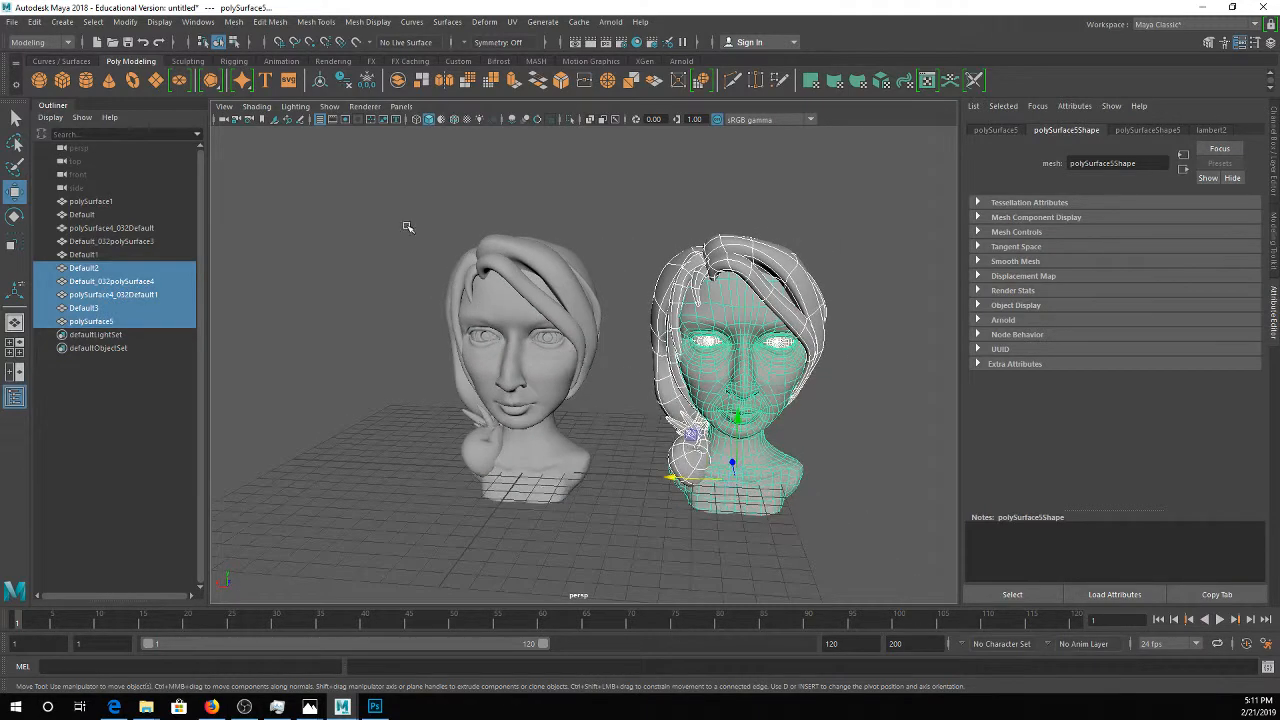
Assign a new Arnold aiStandardSurface material to all meshes of the original bust.
{"action": "left_click_drag", "start_coordinate": [403, 222], "coordinate": [522, 600]}
{"action": "right_click", "coordinate": [528, 360]}
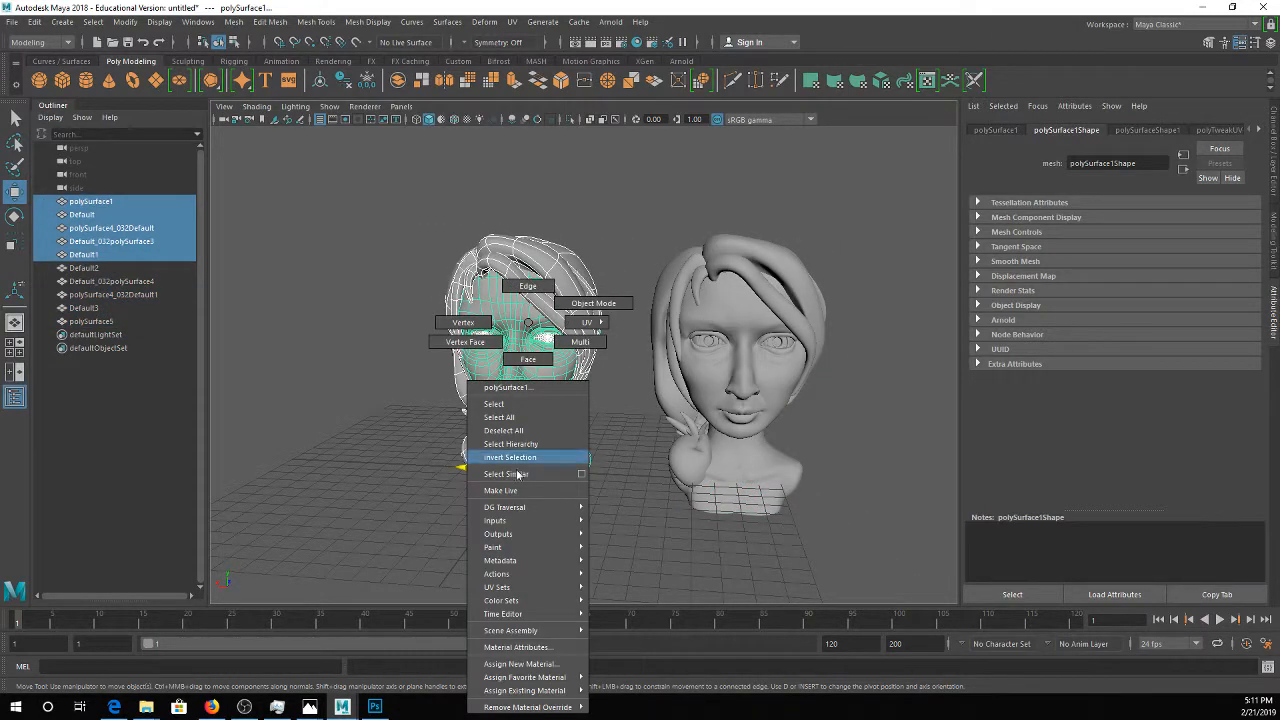
{"action": "left_click", "coordinate": [520, 664]}
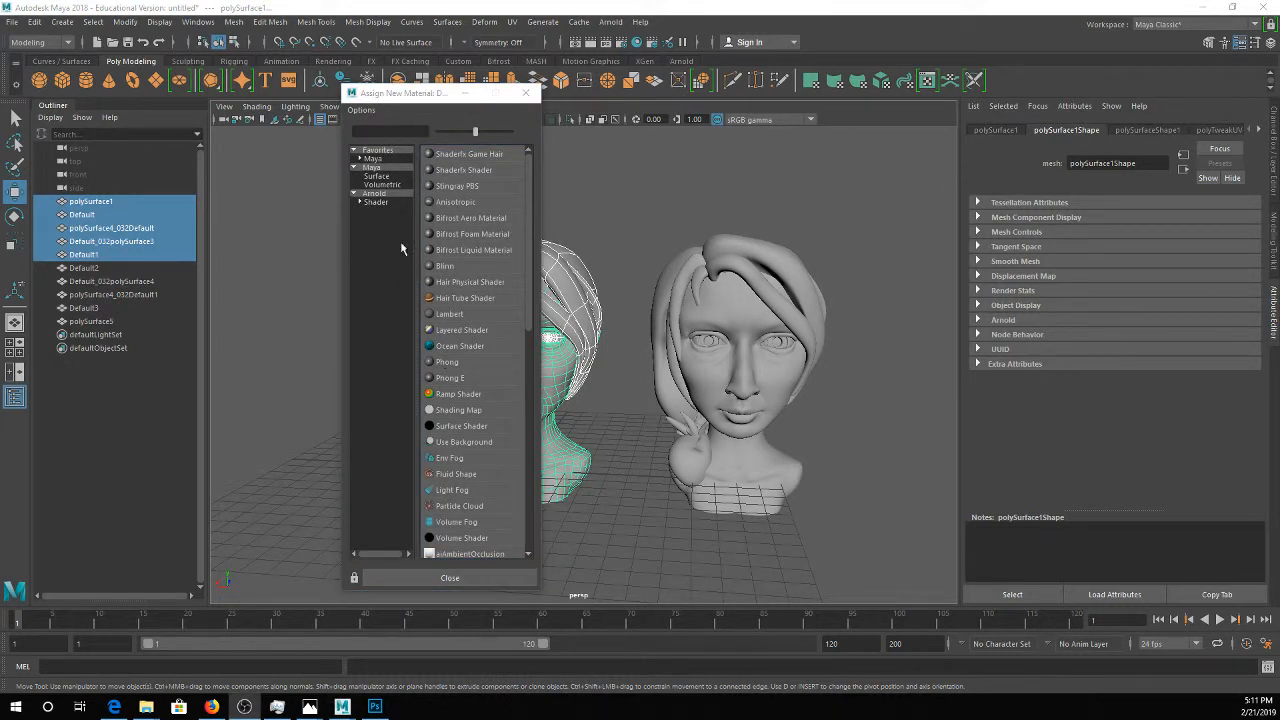
{"action": "left_click", "coordinate": [385, 193]}
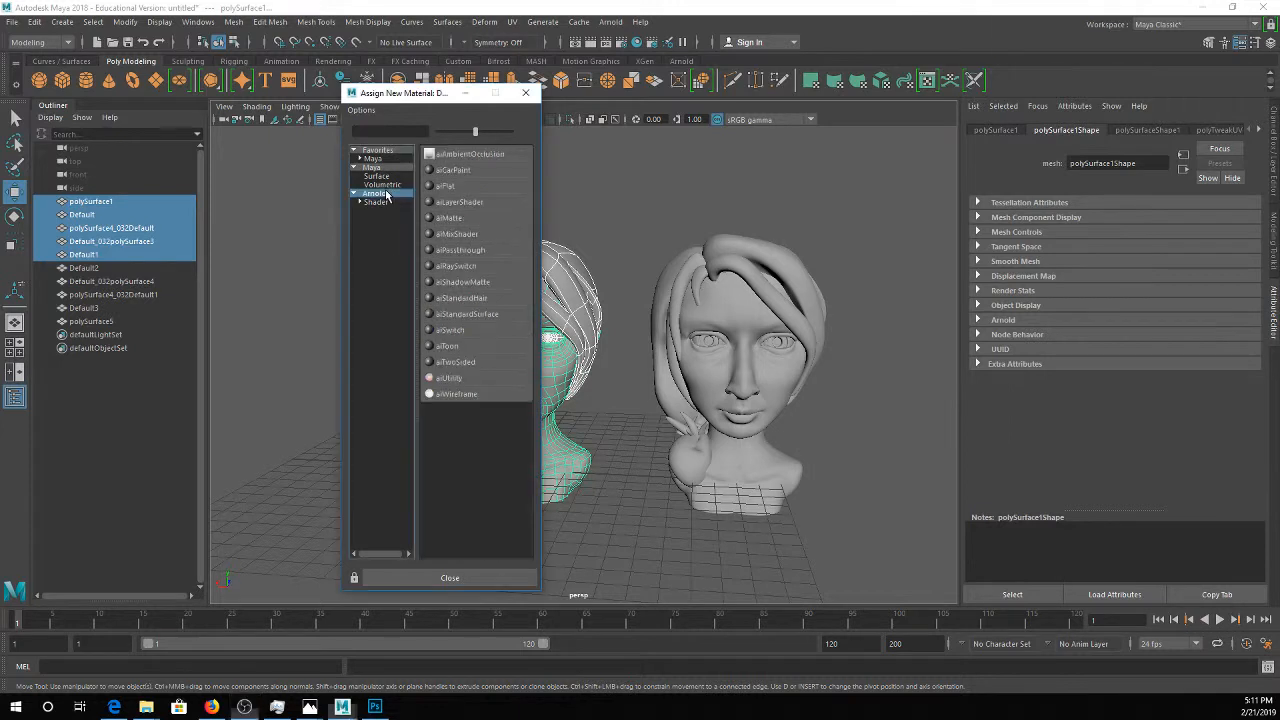
{"action": "left_click", "coordinate": [478, 314]}
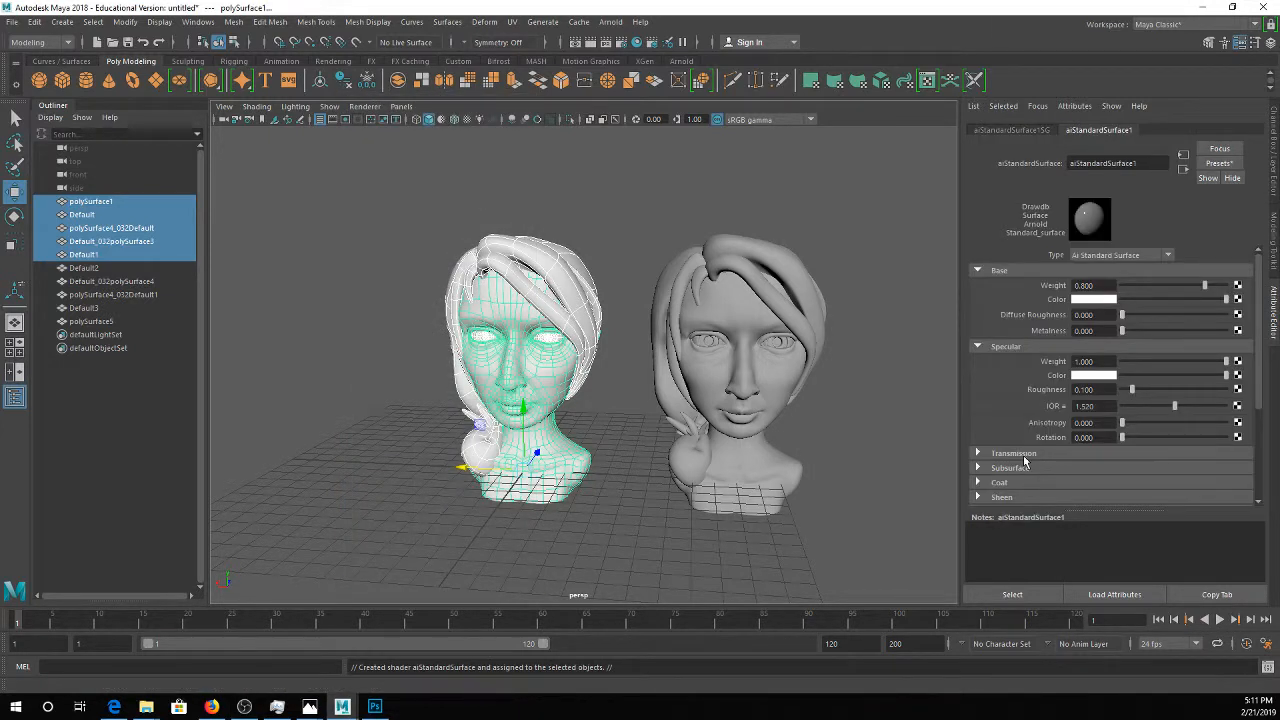
Connect a Noise texture to the original bust material's Bump Mapping and show textures in the viewport.
{"action": "scroll", "coordinate": [1024, 450], "scroll_direction": "down", "scroll_amount": 3}
{"action": "left_click", "coordinate": [1010, 421]}
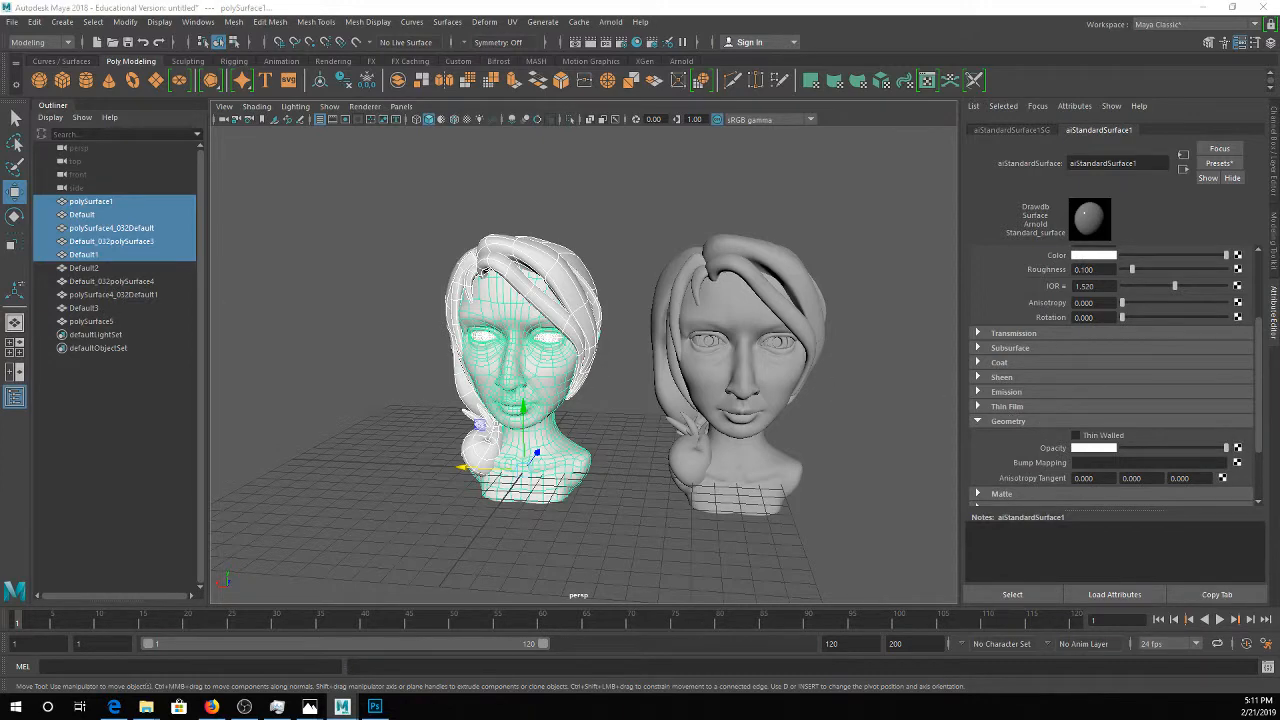
{"action": "left_click_drag", "start_coordinate": [722, 147], "coordinate": [694, 137]}
{"action": "left_click", "coordinate": [776, 346]}
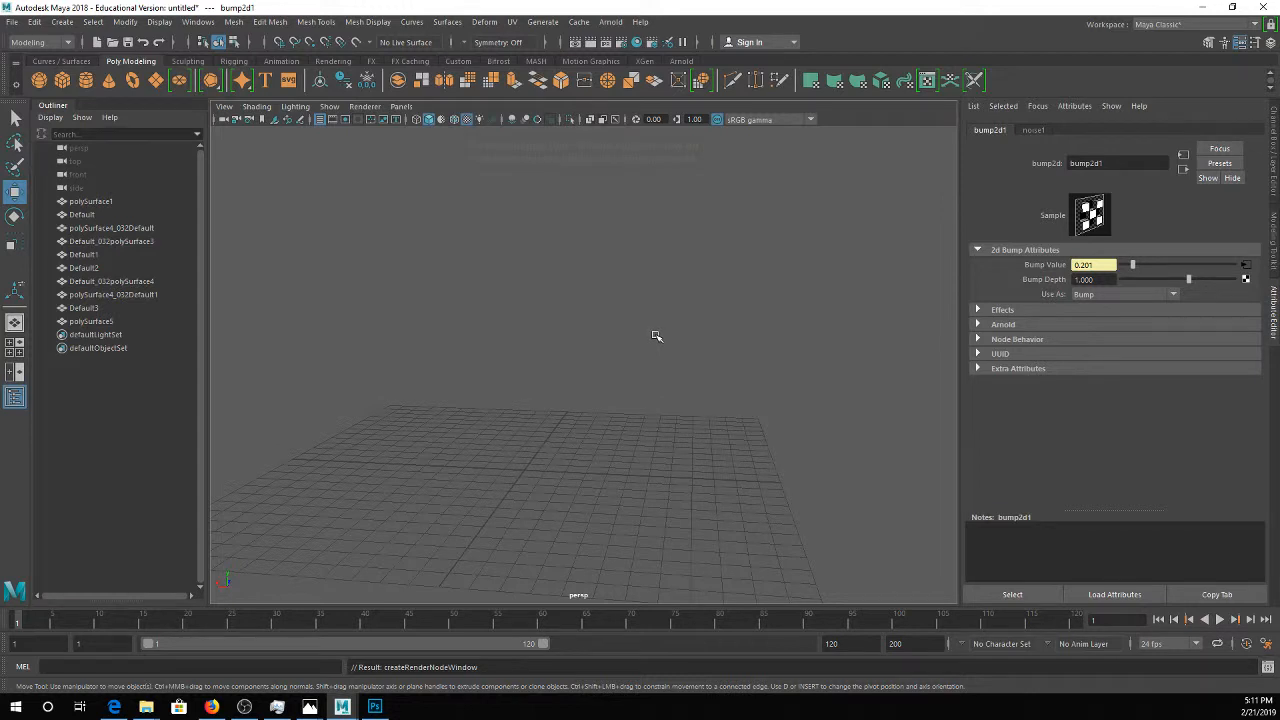
{"action": "key", "text": "6"}
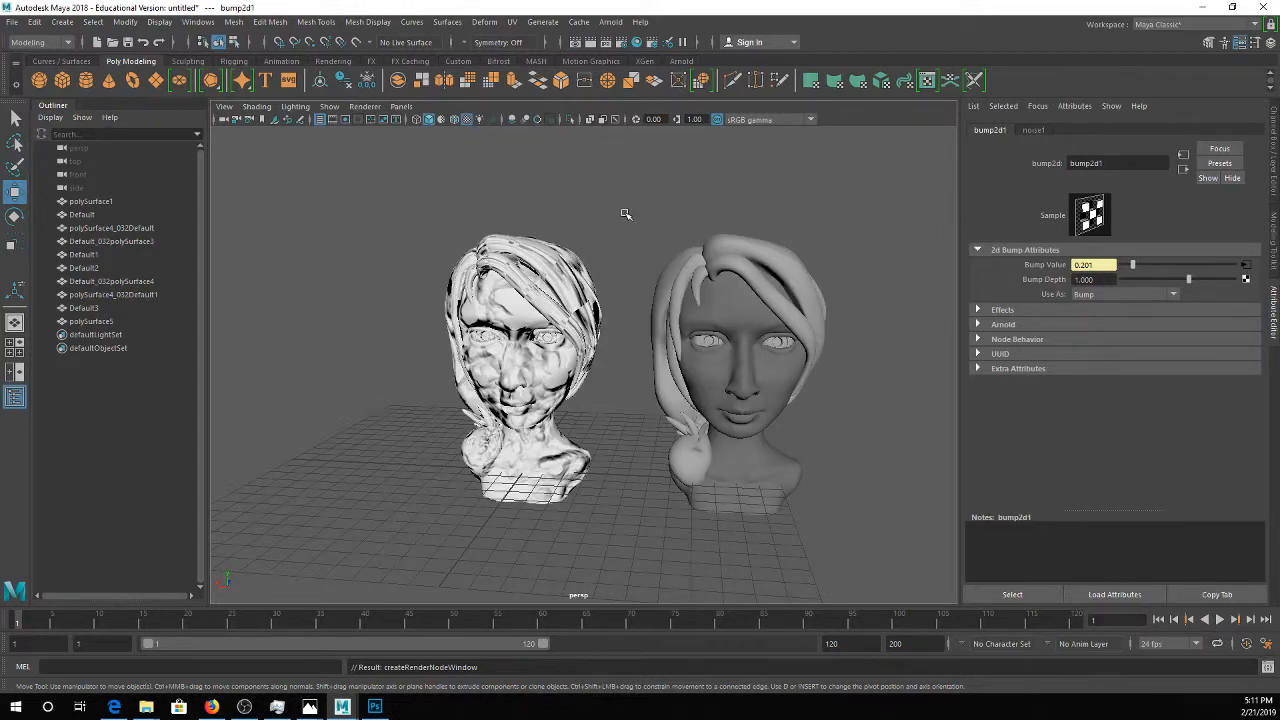
Add an Arnold Skydome Light to the scene.
{"action": "left_click", "coordinate": [608, 23]}
{"action": "mouse_move", "coordinate": [700, 89]}
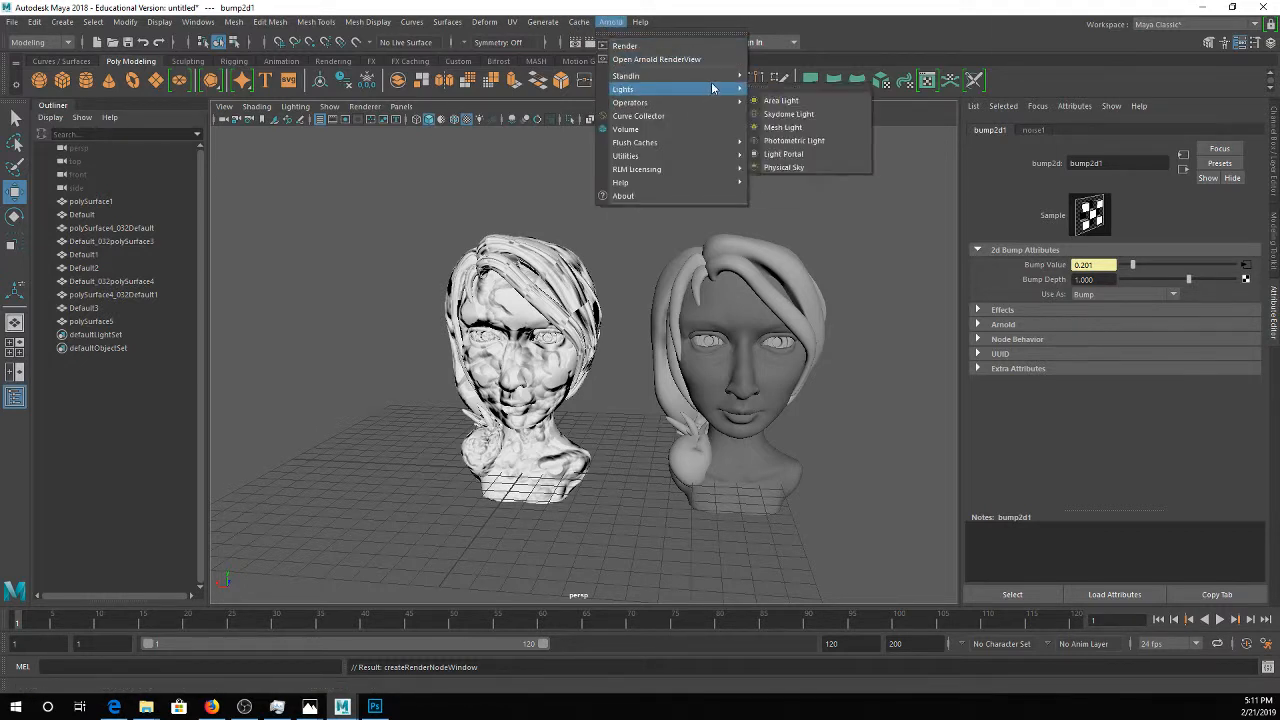
{"action": "left_click", "coordinate": [789, 115]}
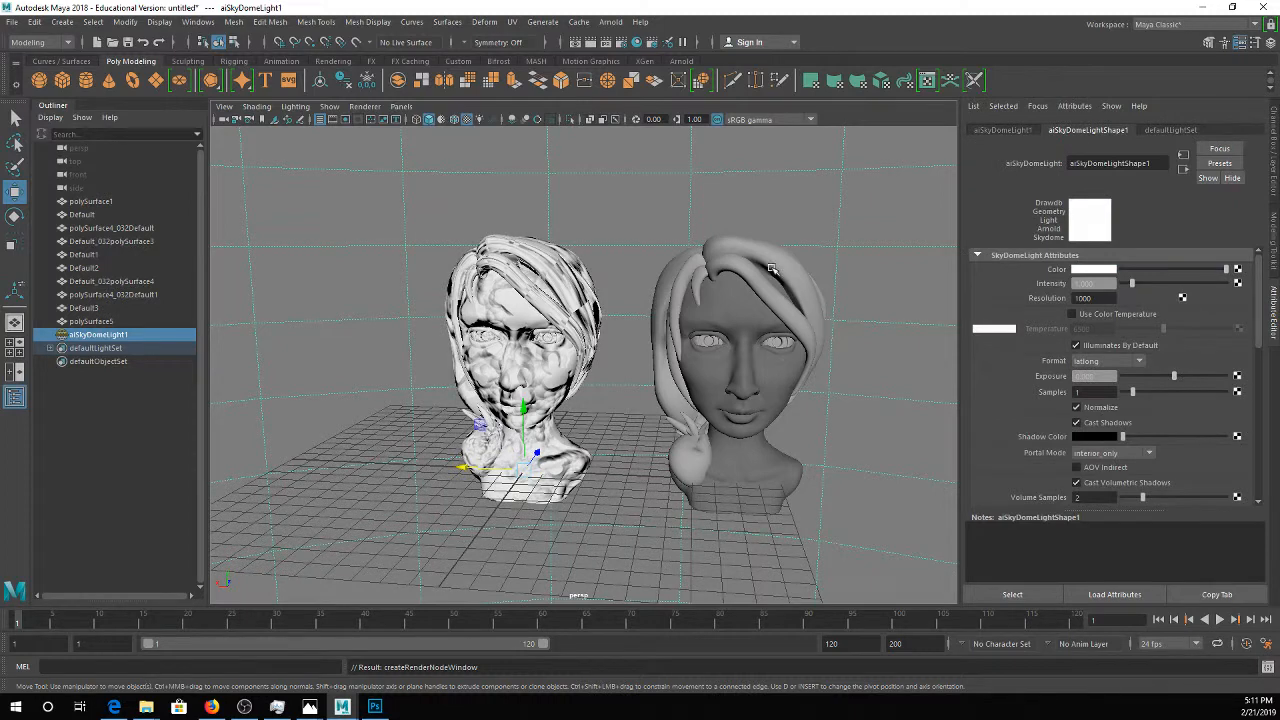
Assign a separate new aiStandardSurface material to all meshes of the duplicated bust.
{"action": "left_click", "coordinate": [808, 338]}
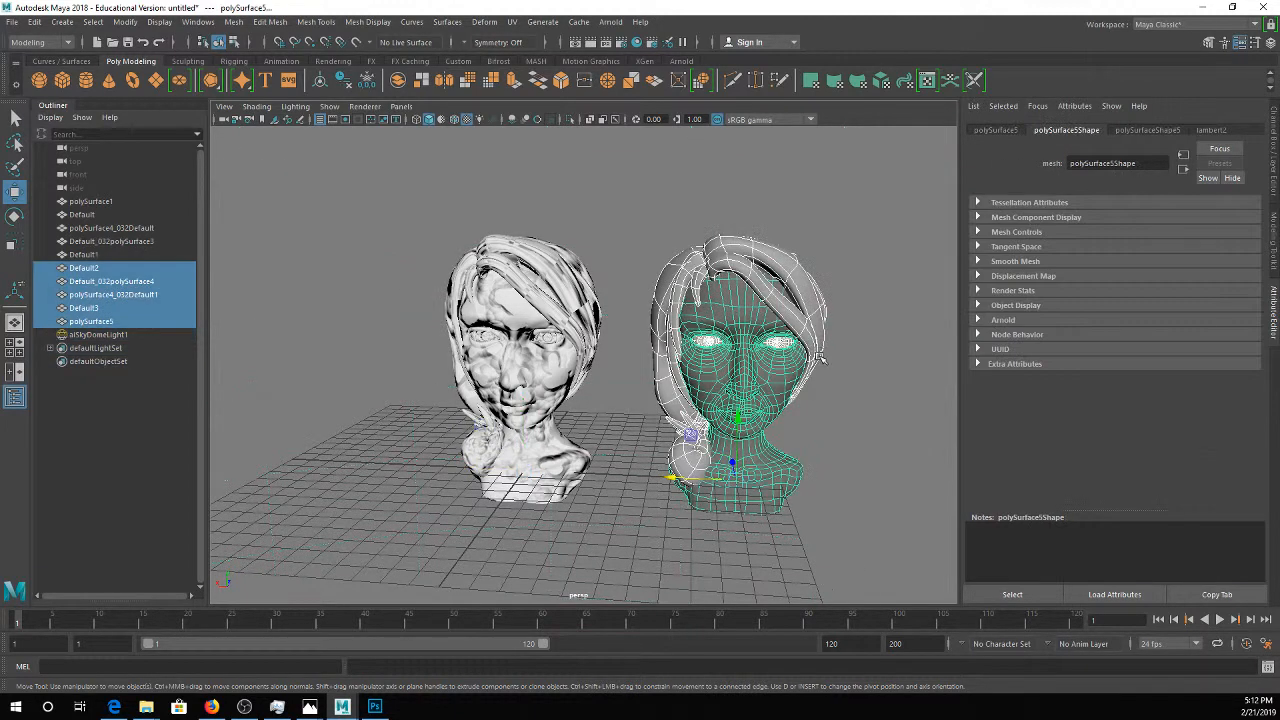
{"action": "right_click_drag", "start_coordinate": [770, 309], "coordinate": [782, 385]}
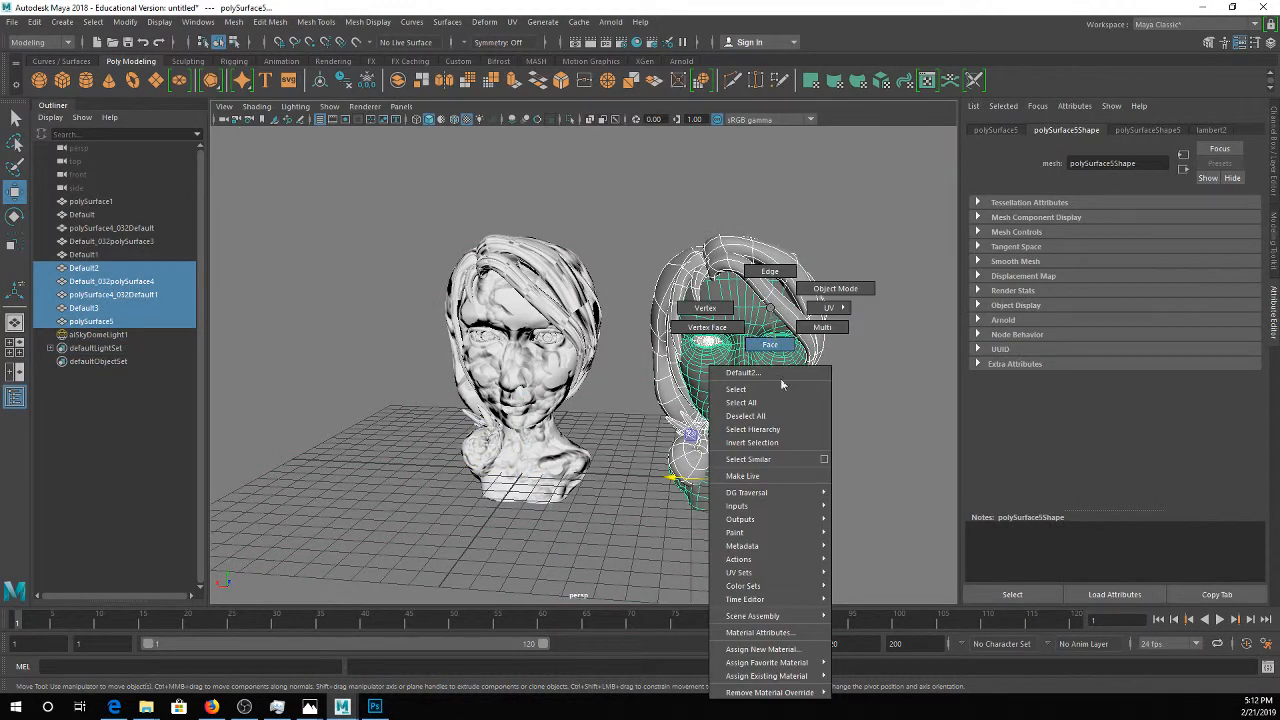
{"action": "left_click", "coordinate": [773, 650]}
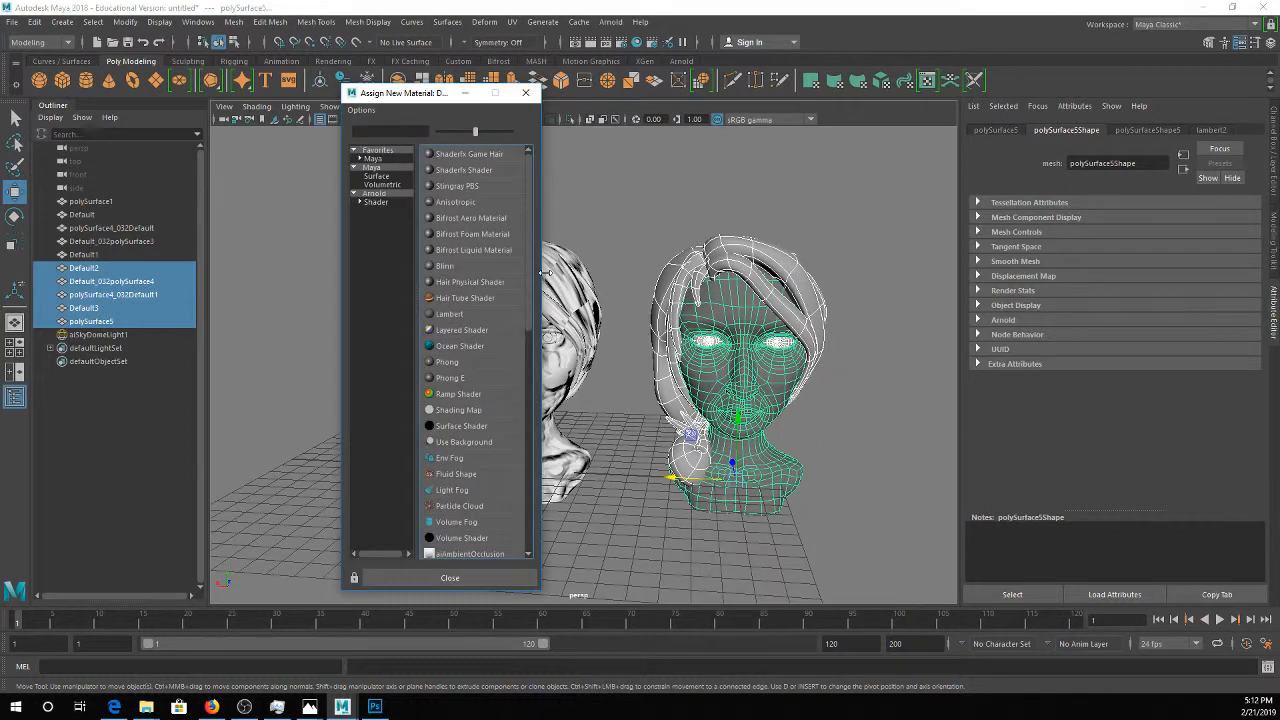
{"action": "left_click", "coordinate": [390, 197]}
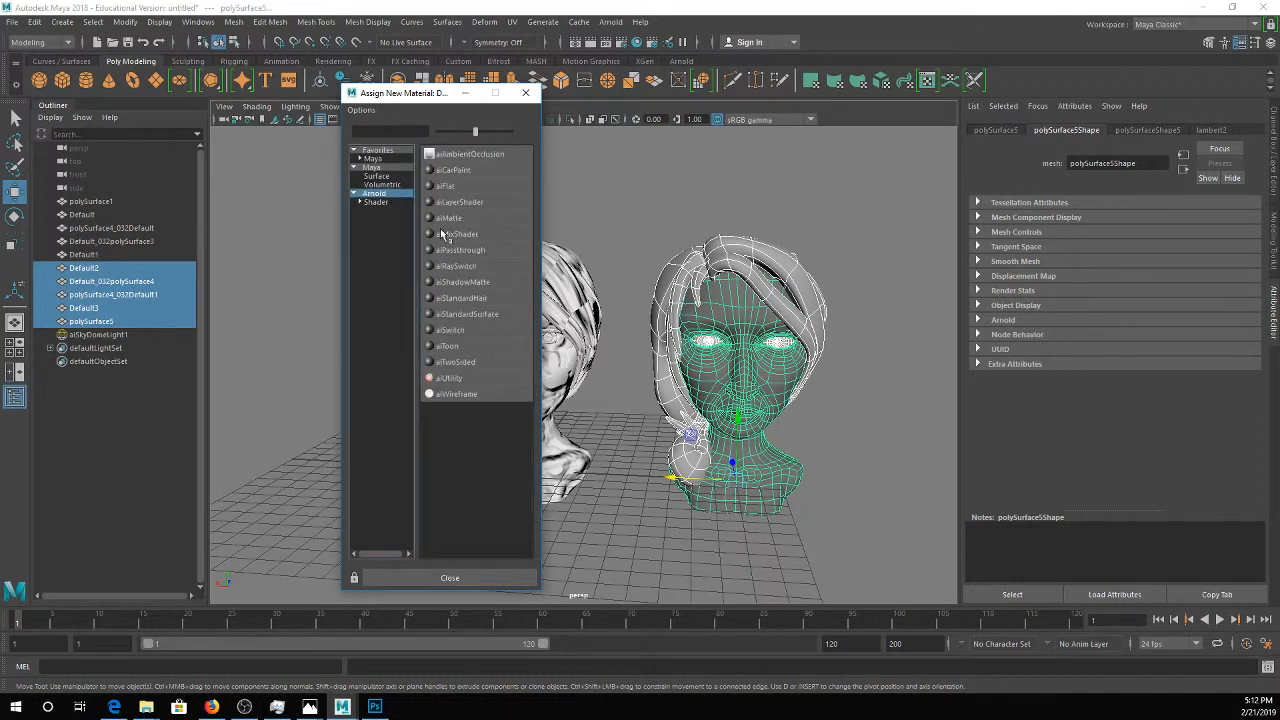
{"action": "left_click", "coordinate": [472, 311]}
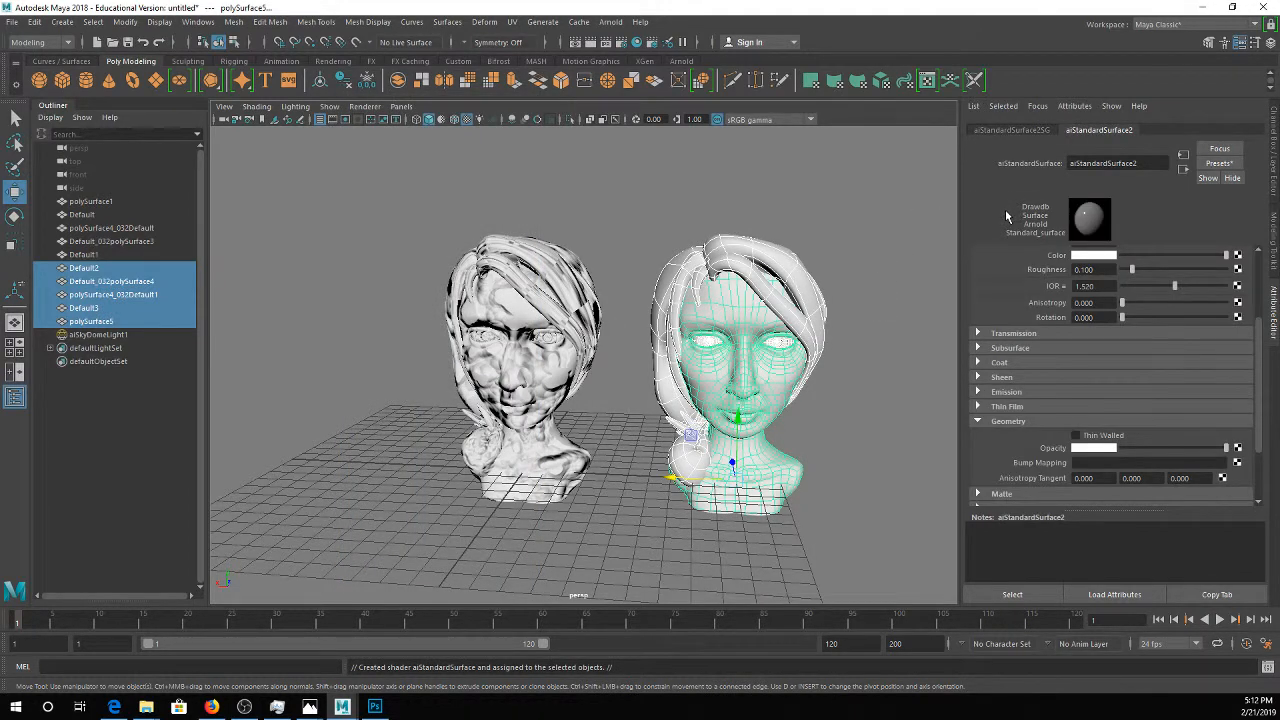
Connect a Noise texture to the displacement material slot of the duplicate bust's shading group.
{"action": "left_click", "coordinate": [1184, 172]}
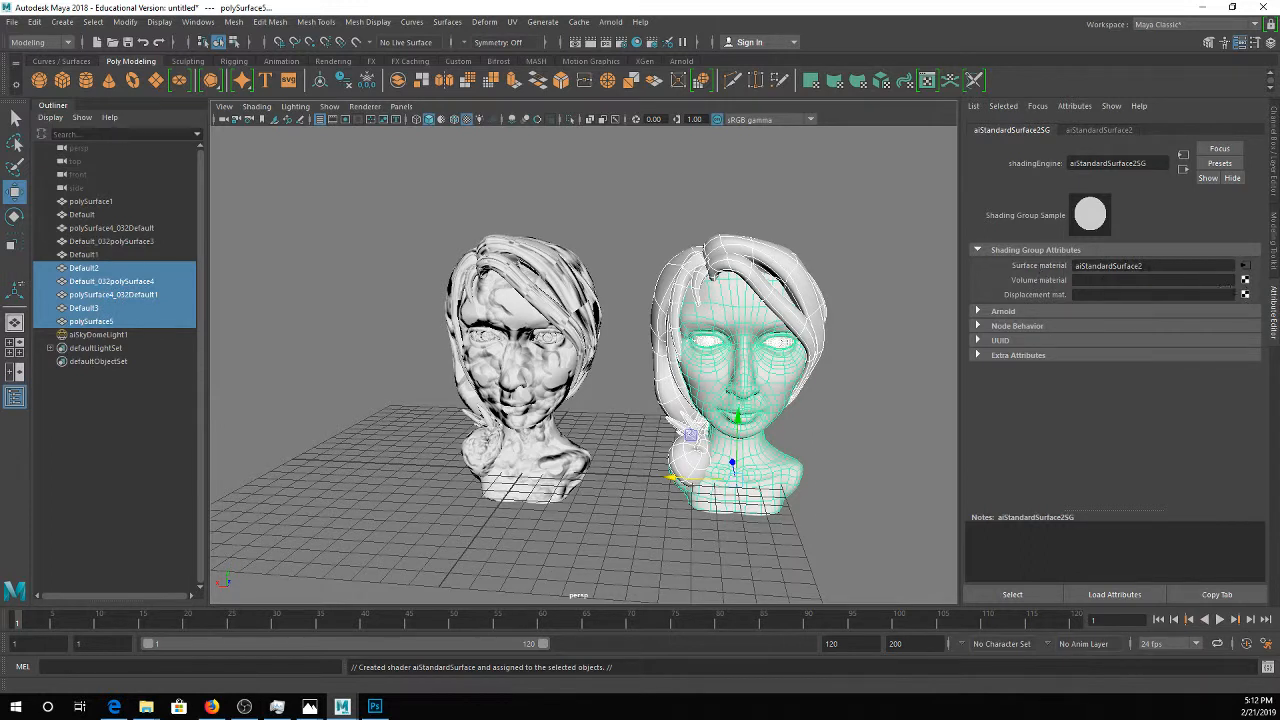
{"action": "left_click", "coordinate": [1245, 295]}
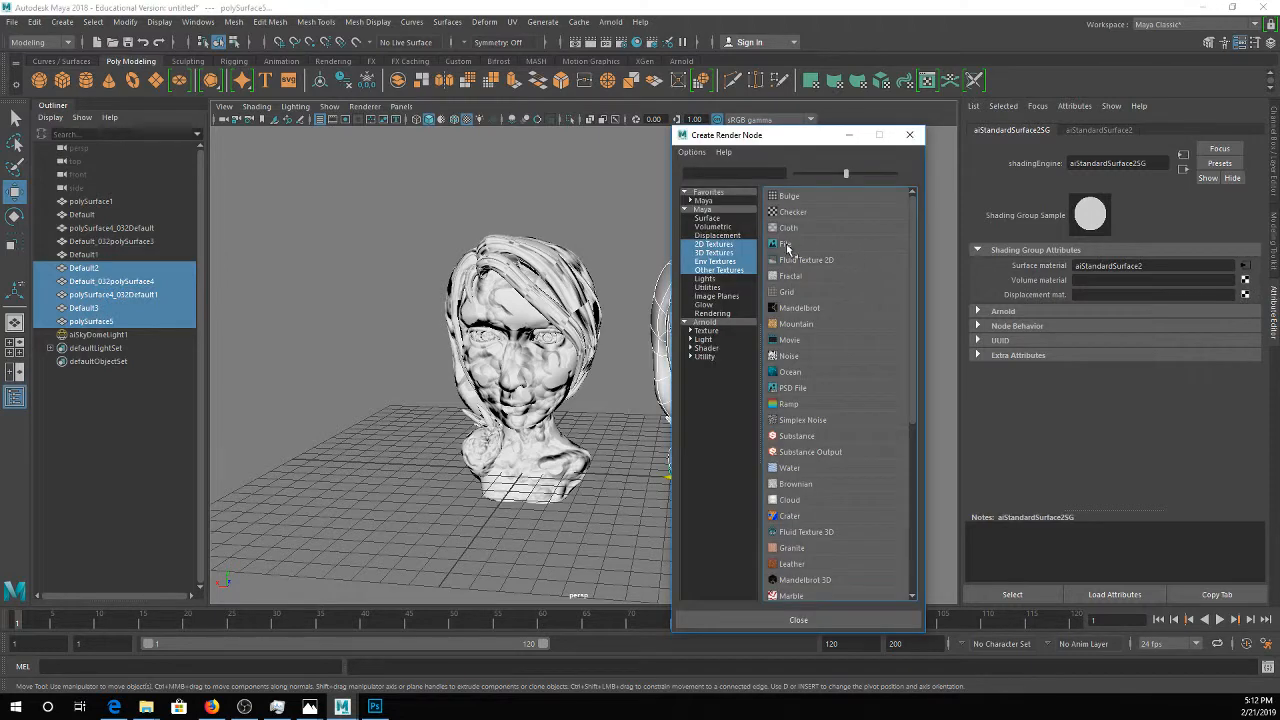
{"action": "left_click", "coordinate": [796, 356]}
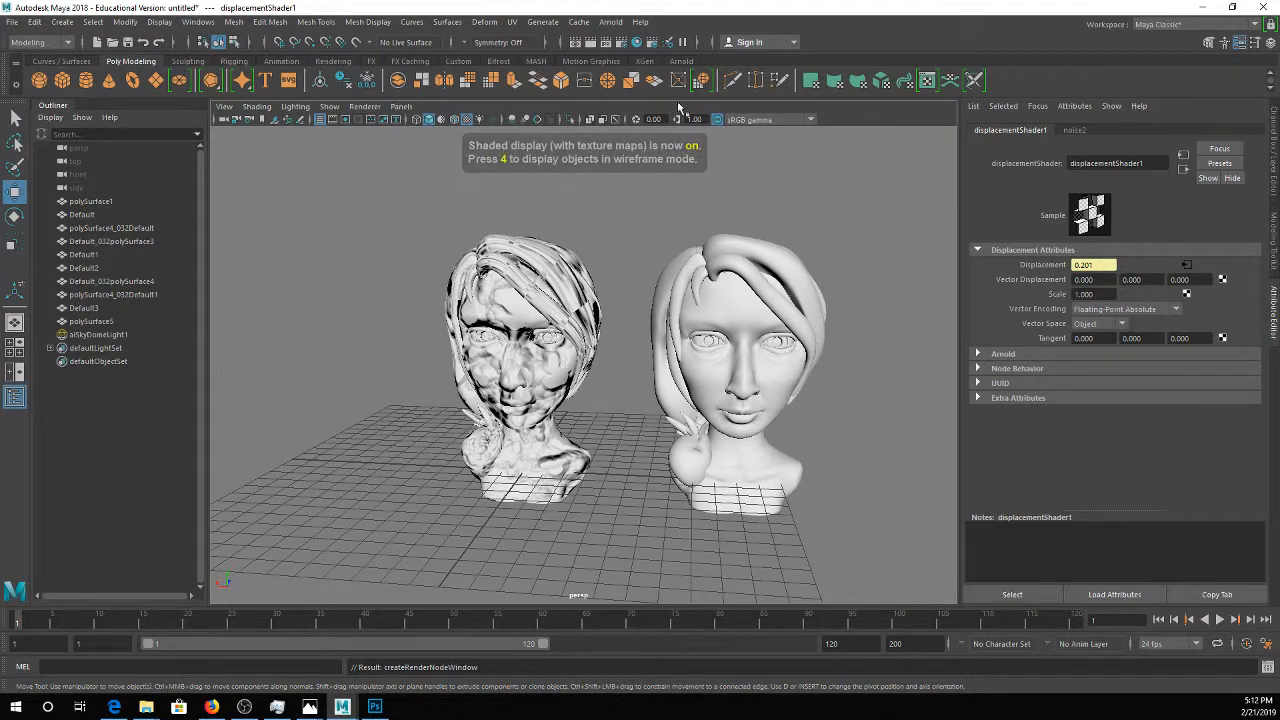
Start a live render of the perspective view in the Arnold RenderView and place its window beside the duplicate bust.
{"action": "left_click", "coordinate": [611, 21]}
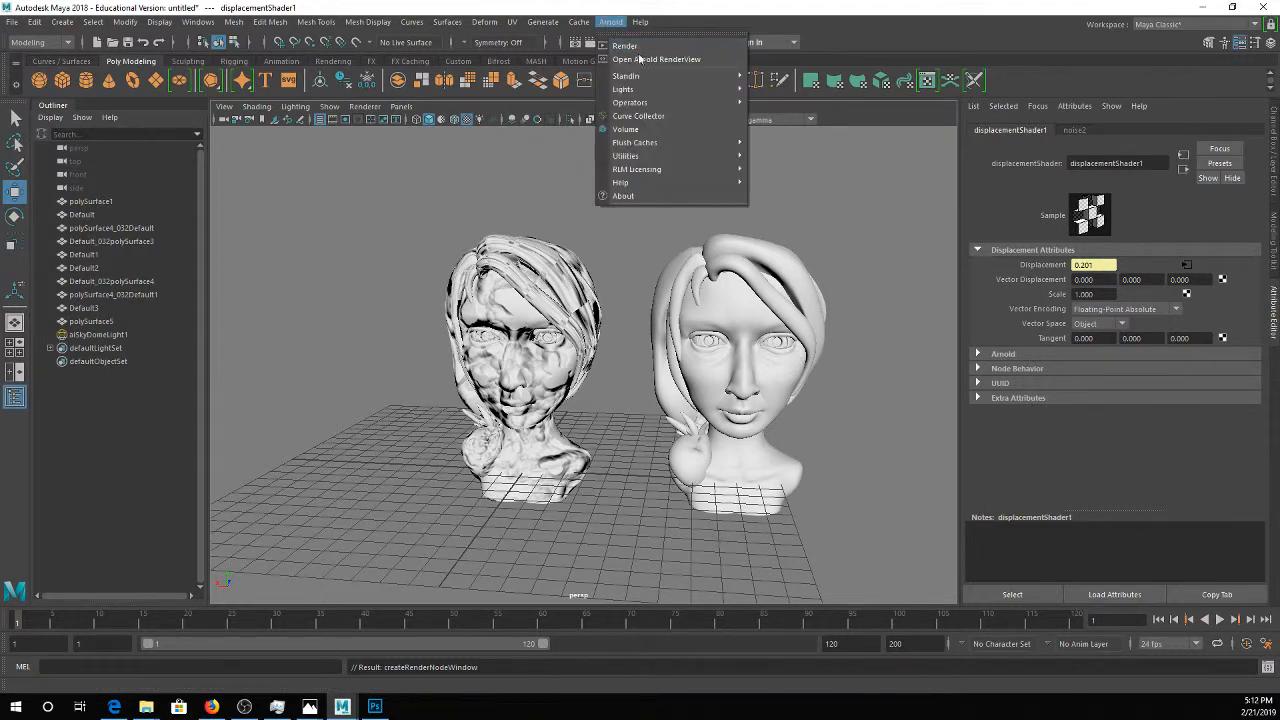
{"action": "left_click", "coordinate": [745, 27]}
{"action": "left_click", "coordinate": [611, 21]}
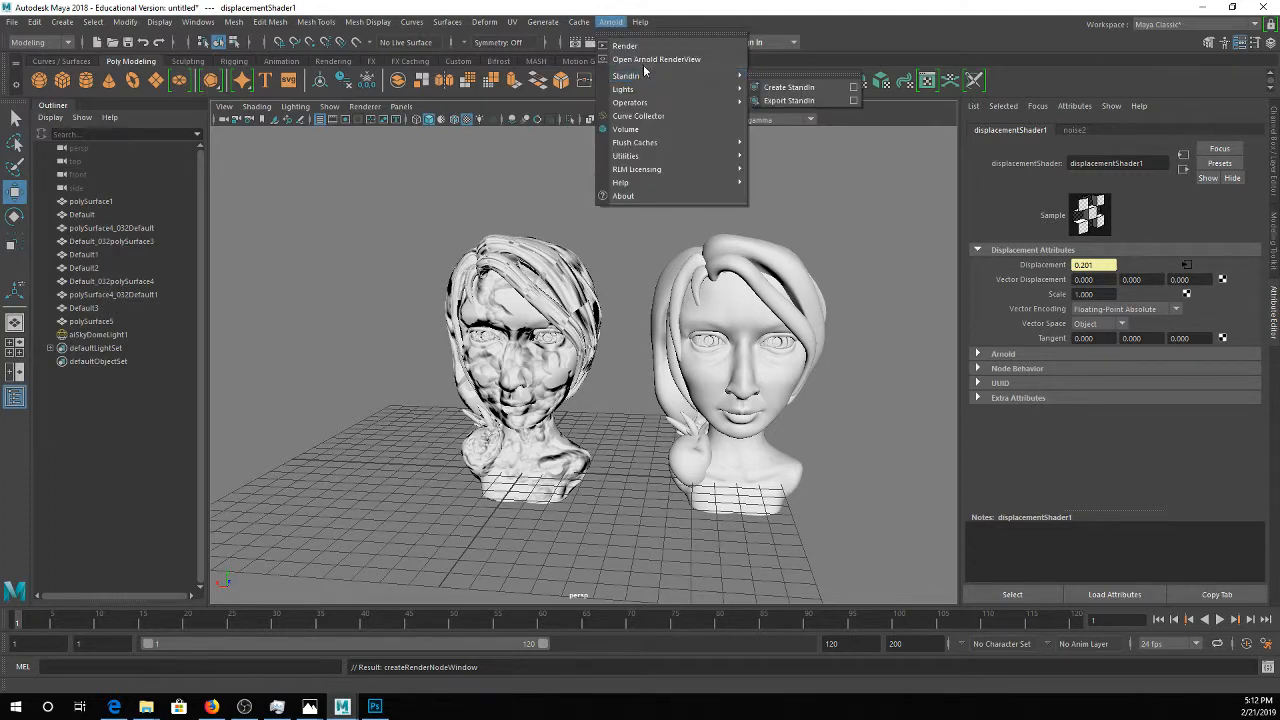
{"action": "left_click", "coordinate": [640, 59]}
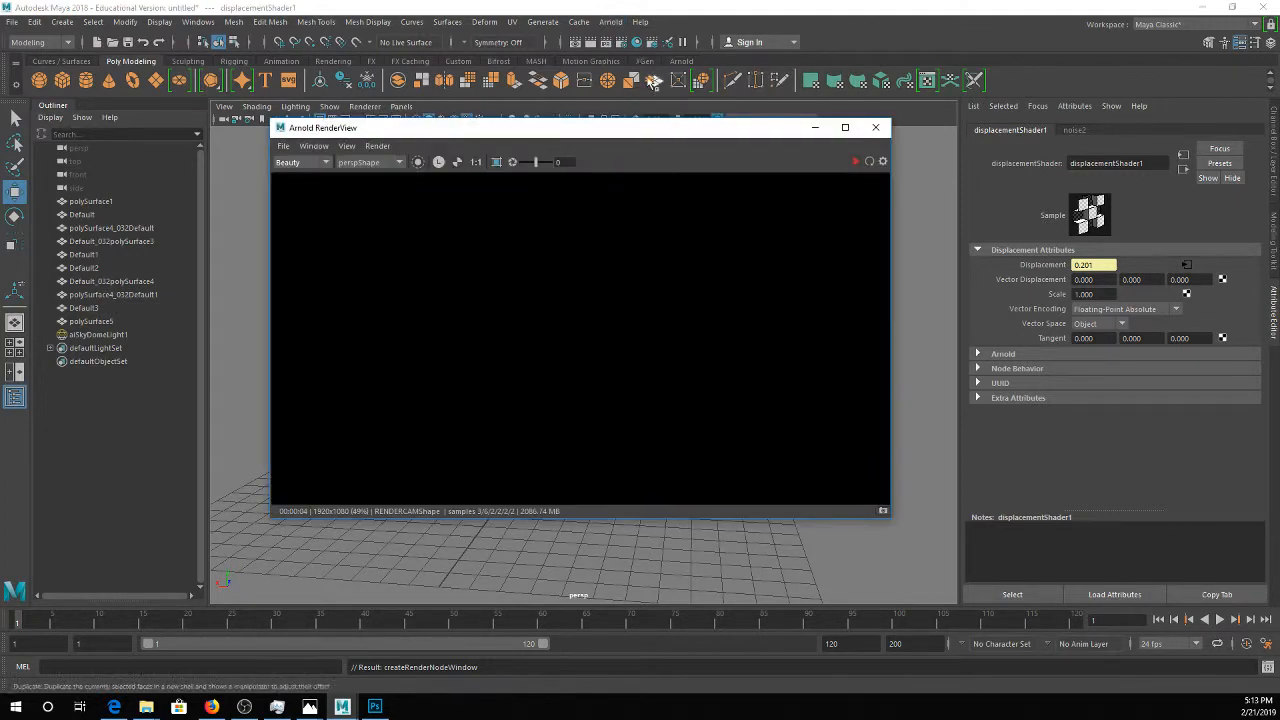
{"action": "left_click", "coordinate": [855, 162]}
{"action": "left_click_drag", "start_coordinate": [630, 133], "coordinate": [366, 128]}
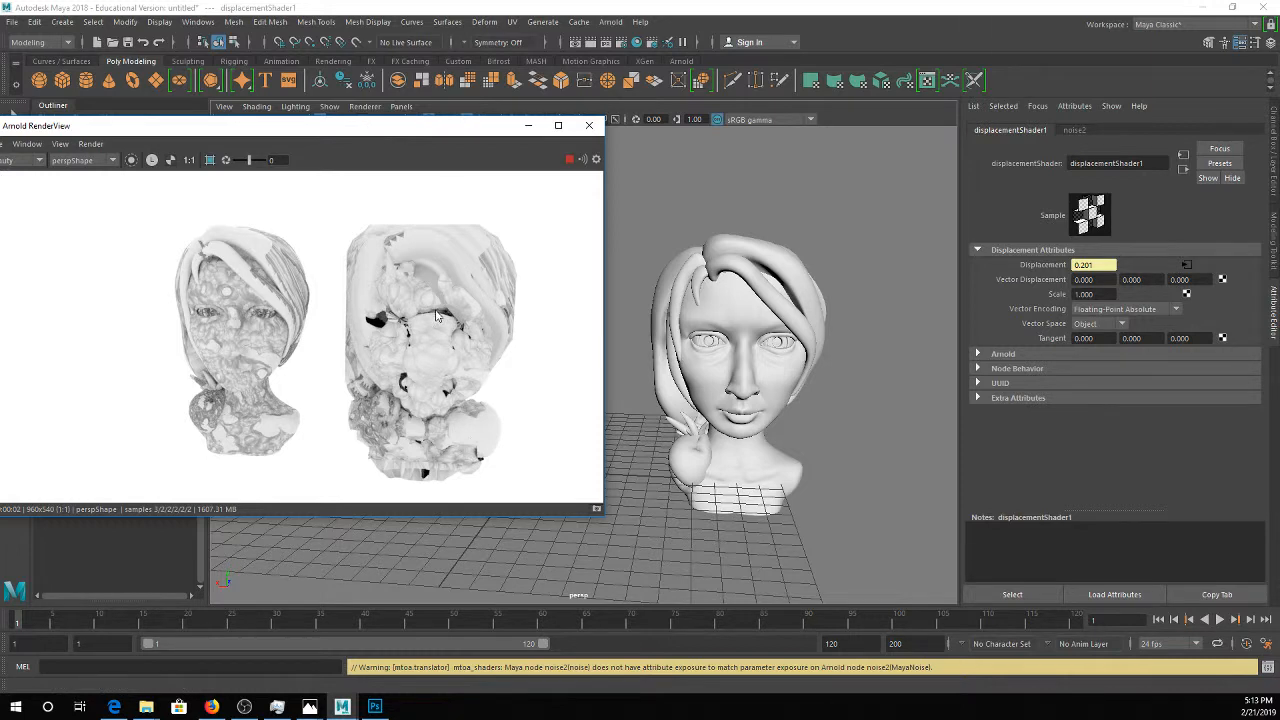
Inspect both busts in the render, then hide the main hair mesh on each of them.
{"action": "left_click_drag", "start_coordinate": [402, 126], "coordinate": [405, 383]}
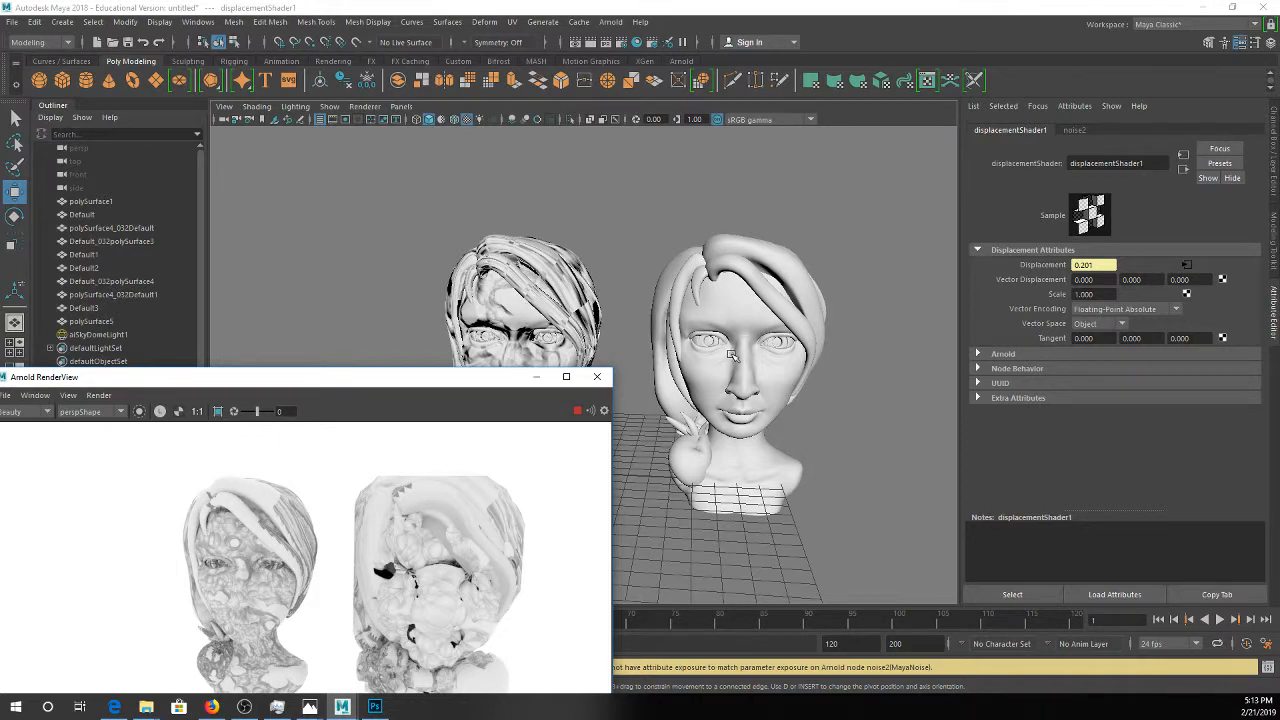
{"action": "left_click_drag", "start_coordinate": [430, 378], "coordinate": [417, 176]}
{"action": "scroll", "coordinate": [330, 315], "scroll_direction": "up", "scroll_amount": 2}
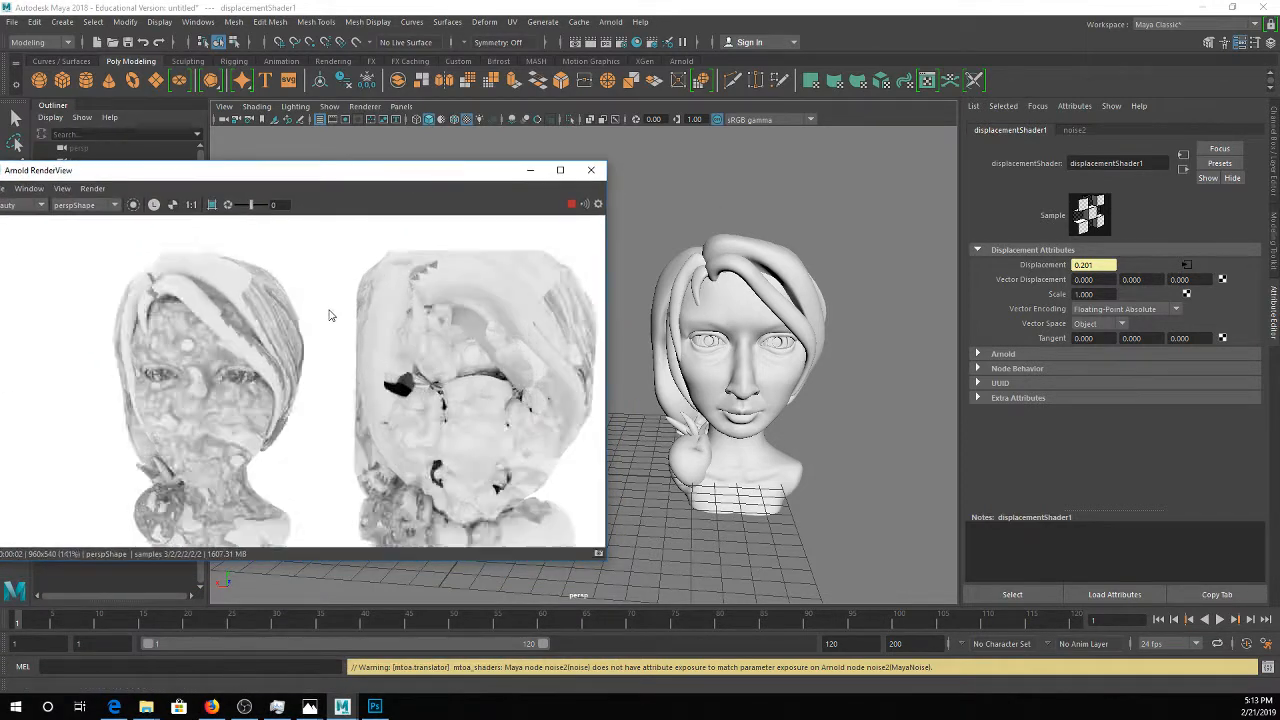
{"action": "scroll", "coordinate": [330, 315], "scroll_direction": "up", "scroll_amount": 2}
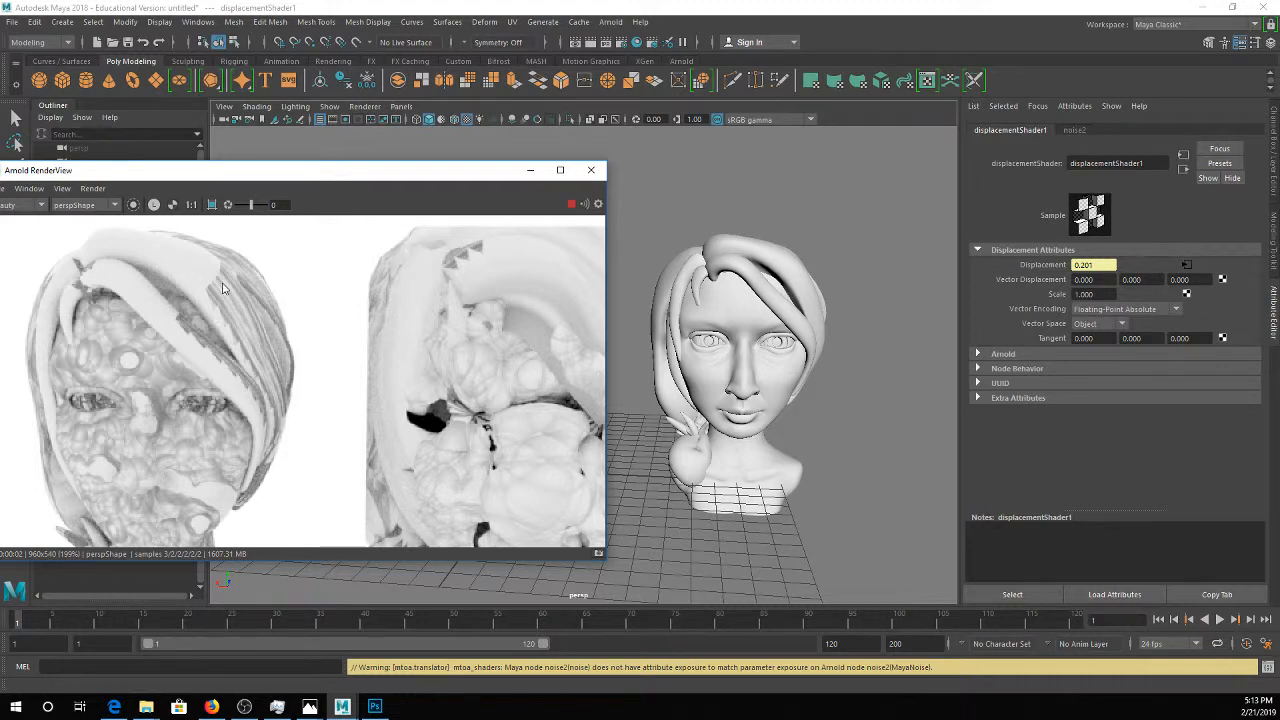
{"action": "scroll", "coordinate": [223, 289], "scroll_direction": "down", "scroll_amount": 2}
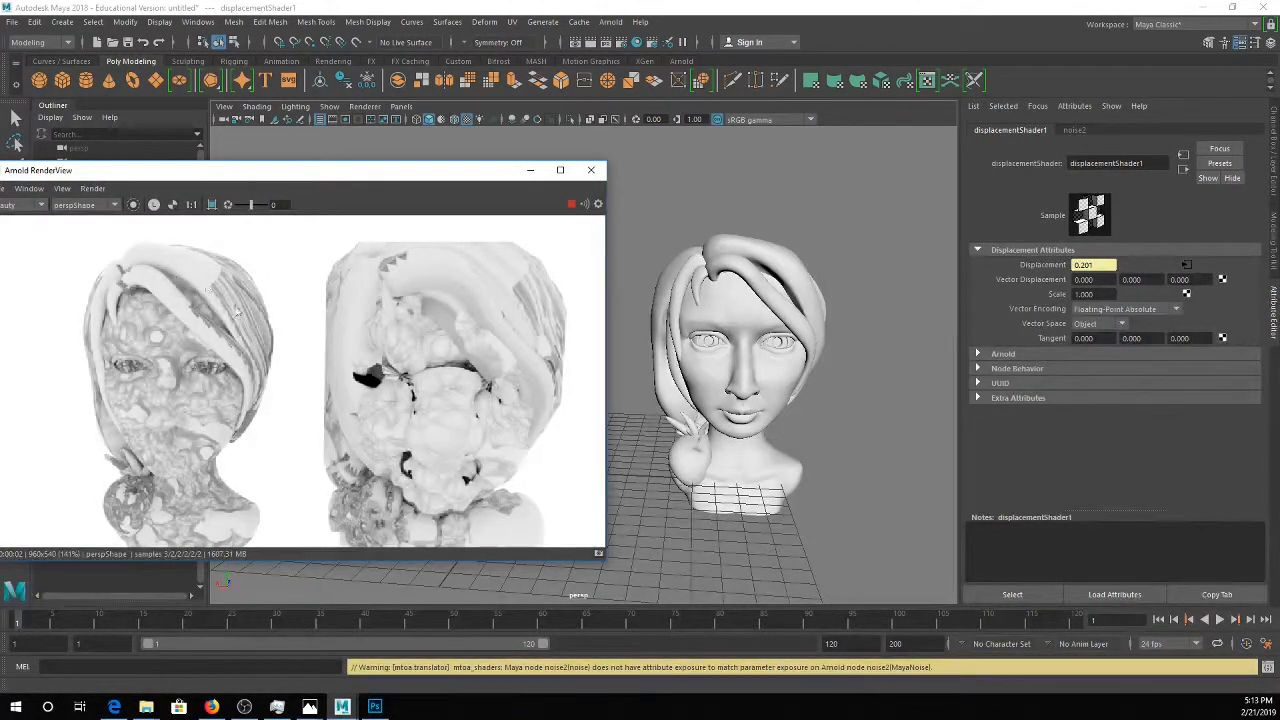
{"action": "left_click_drag", "start_coordinate": [475, 175], "coordinate": [414, 411]}
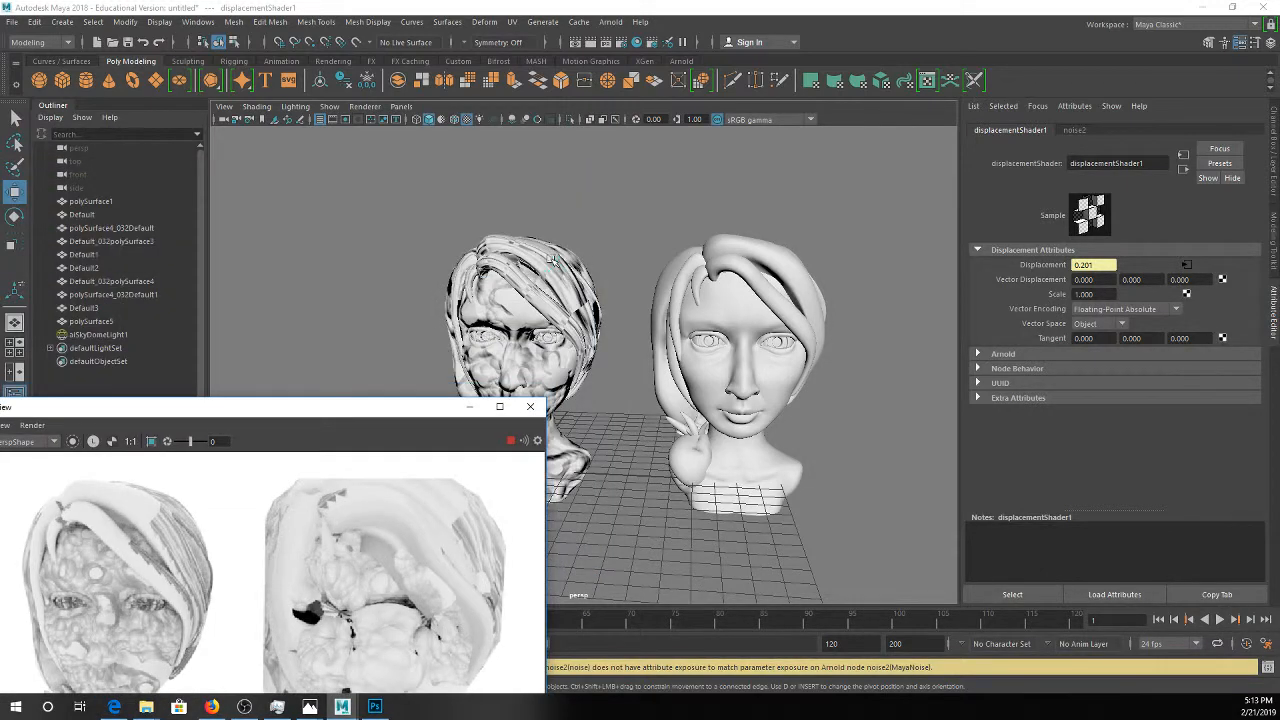
{"action": "left_click", "coordinate": [550, 258]}
{"action": "key", "text": "ctrl+h"}
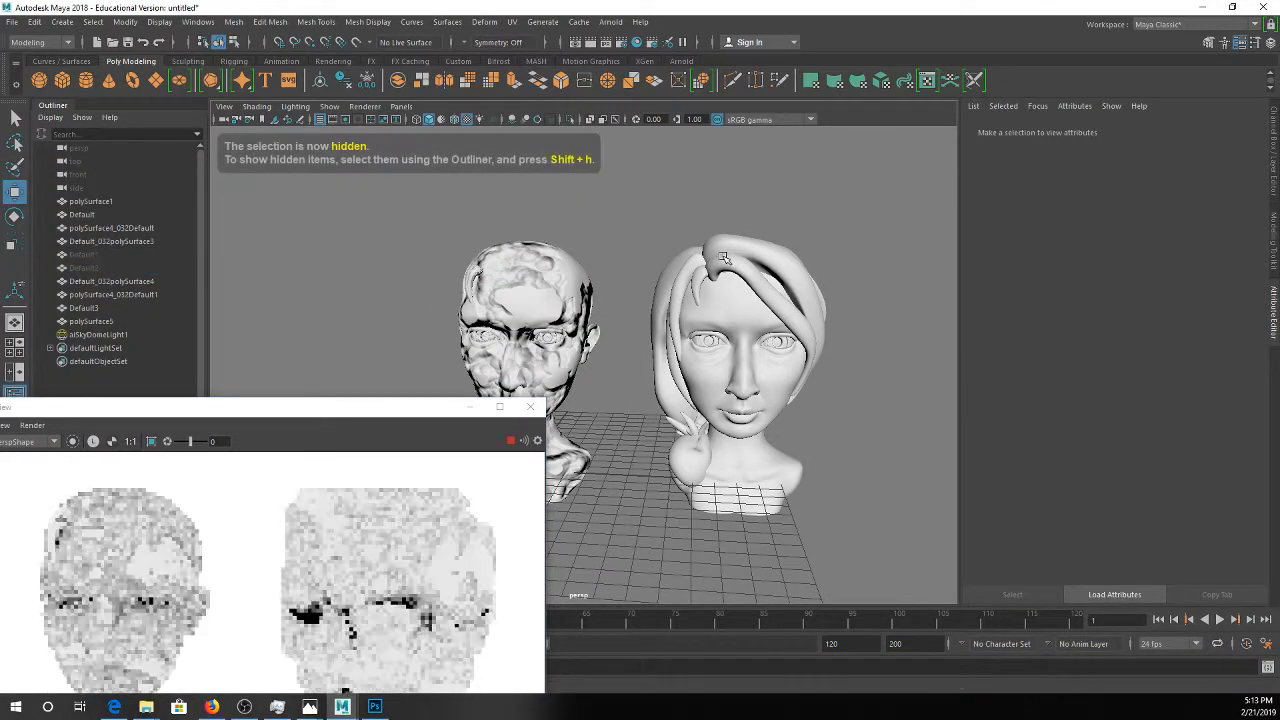
{"action": "left_click", "coordinate": [722, 258]}
{"action": "key", "text": "ctrl+h"}
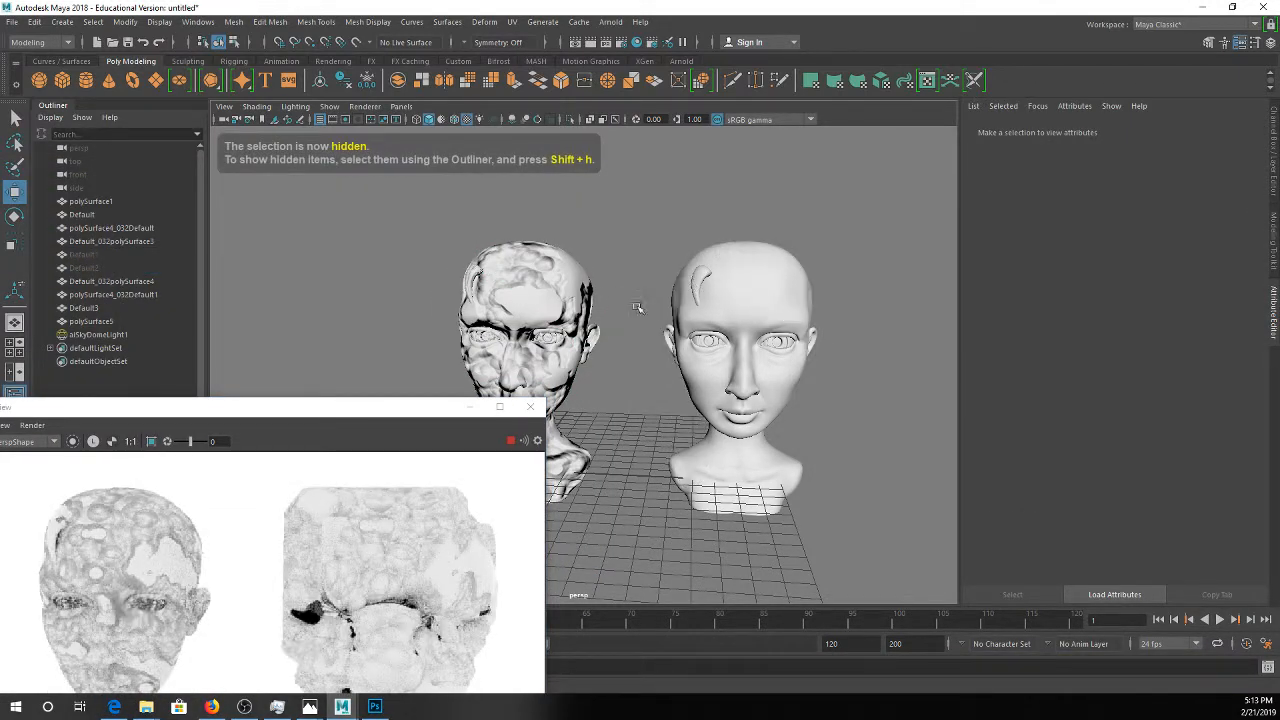
Compare the bump-mapped and displaced heads from different angles in the live render, and select the displaced head mesh.
{"action": "left_click_drag", "start_coordinate": [234, 408], "coordinate": [279, 169]}
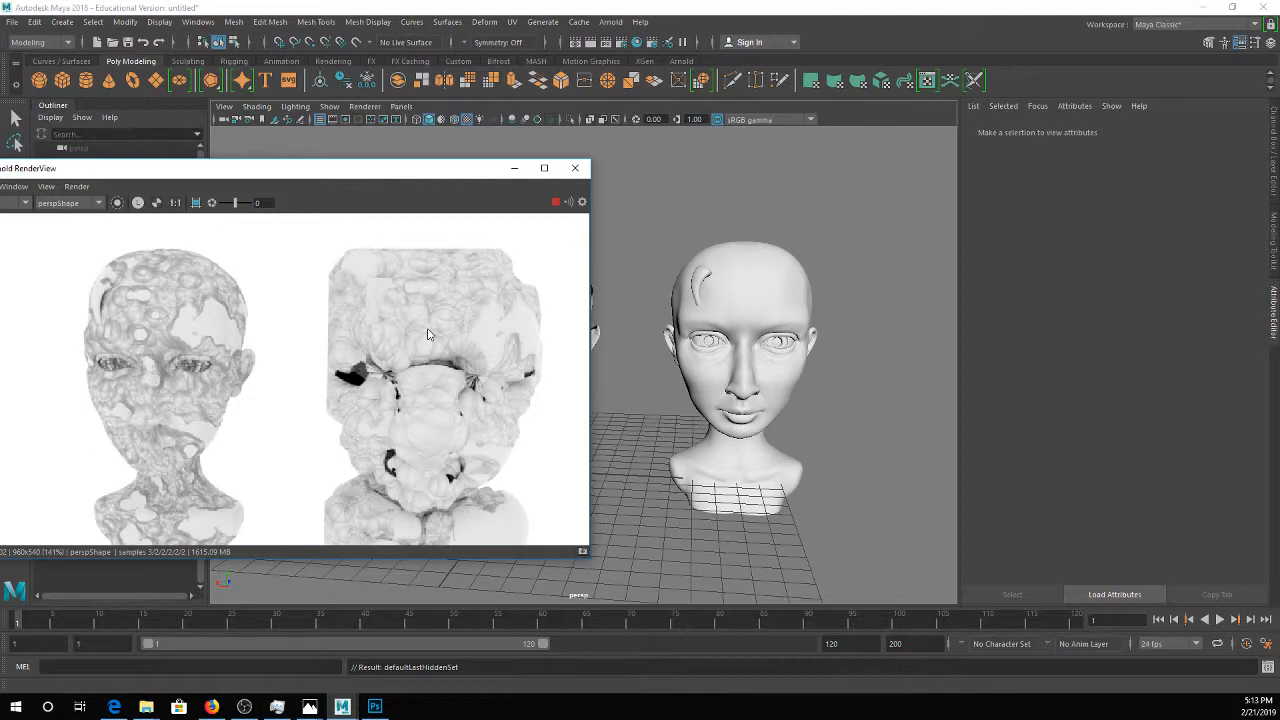
{"action": "left_click_drag", "start_coordinate": [766, 382], "coordinate": [720, 363], "text": "alt"}
{"action": "scroll", "coordinate": [699, 355], "scroll_direction": "down", "scroll_amount": 3}
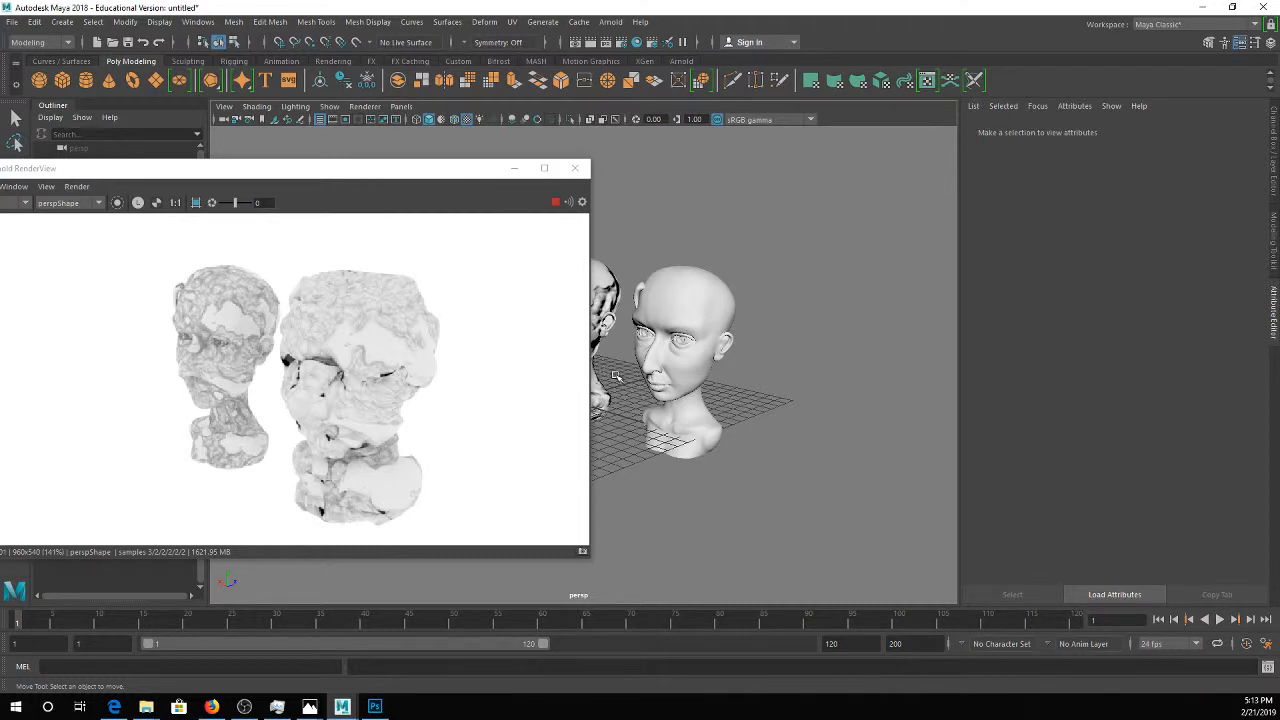
{"action": "left_click", "coordinate": [666, 314]}
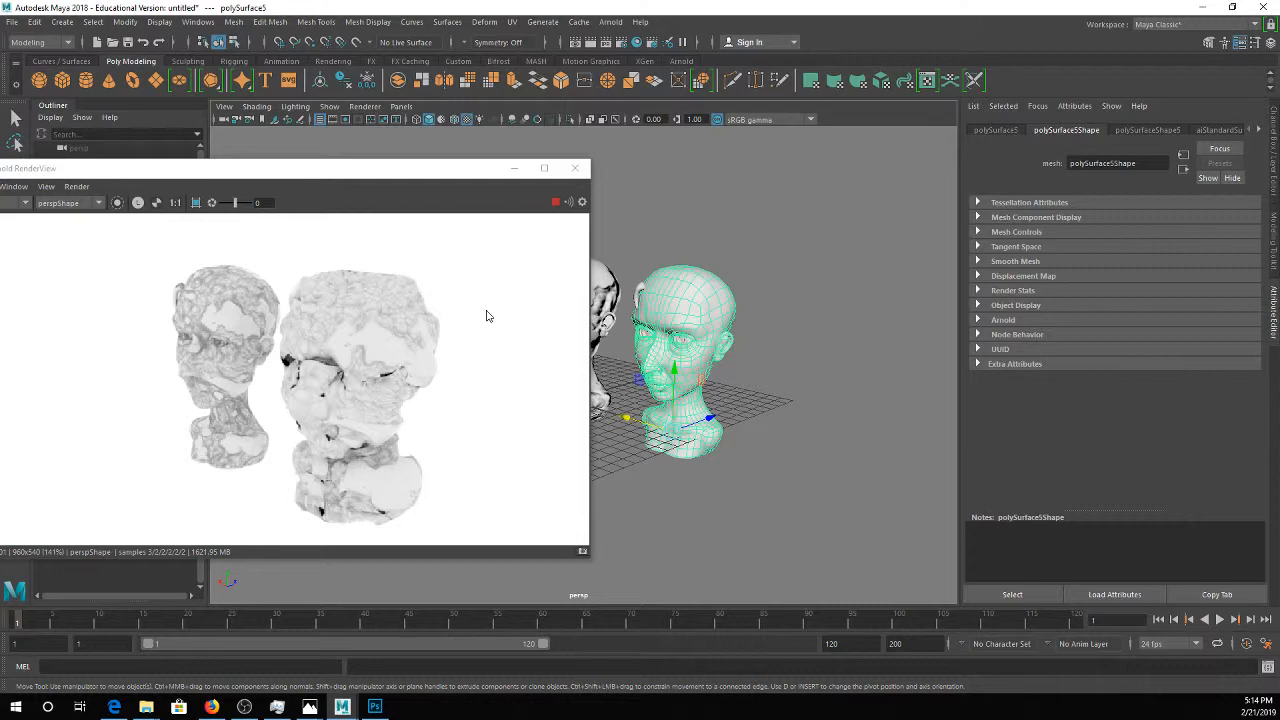
{"action": "left_click_drag", "start_coordinate": [759, 328], "coordinate": [791, 327], "text": "alt"}
{"action": "middle_click_drag", "start_coordinate": [791, 327], "coordinate": [791, 356], "text": "alt"}
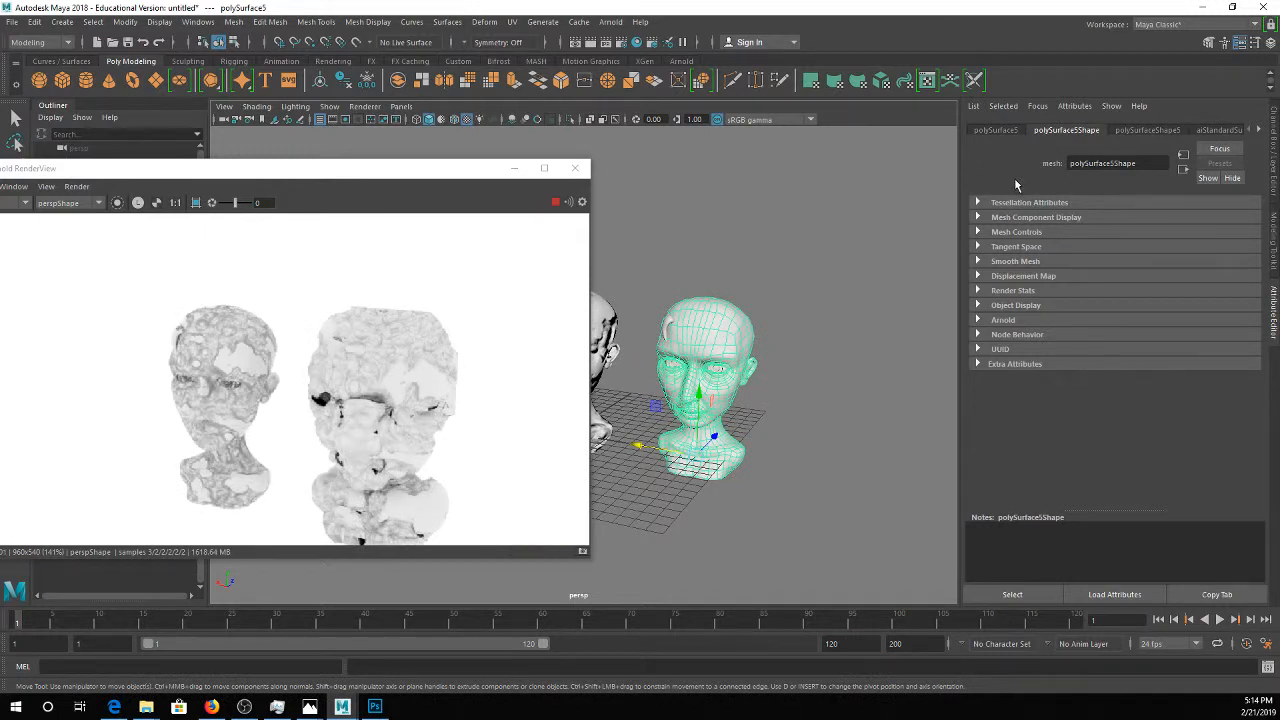
Open the Noise texture connected to the displacement slot of the selected head's shading group.
{"action": "left_click", "coordinate": [1259, 131]}
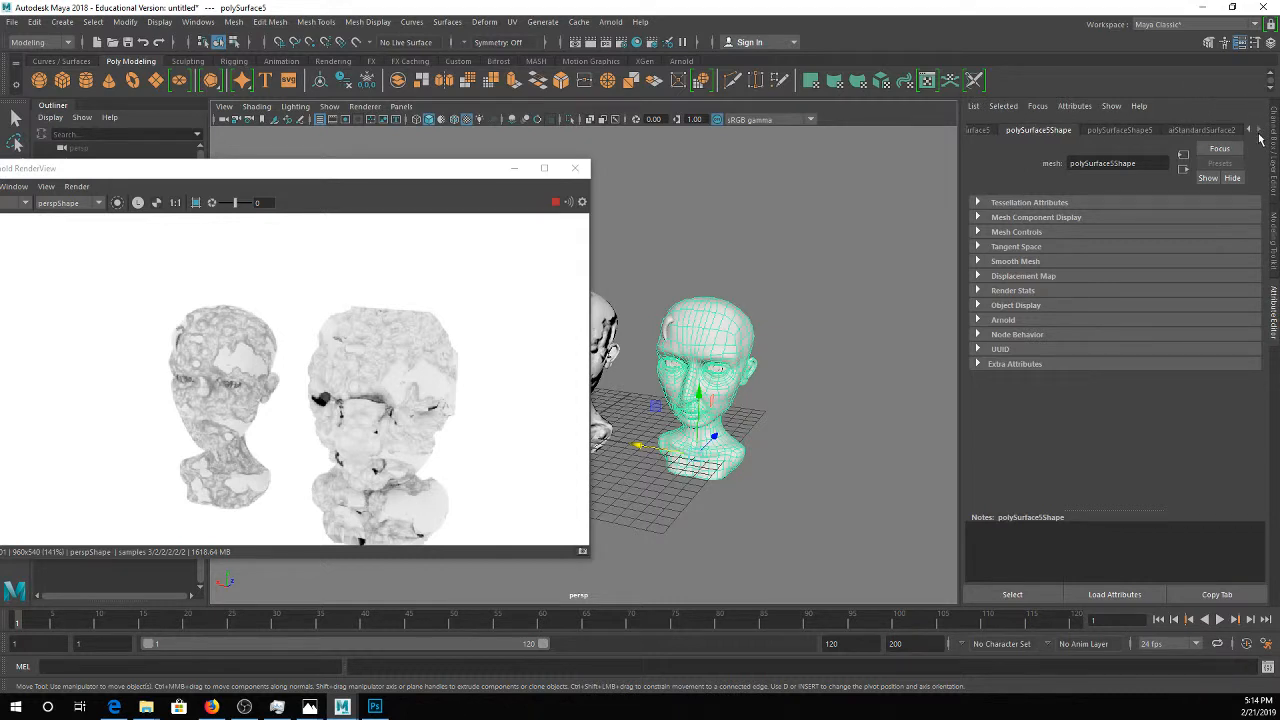
{"action": "left_click", "coordinate": [1204, 133]}
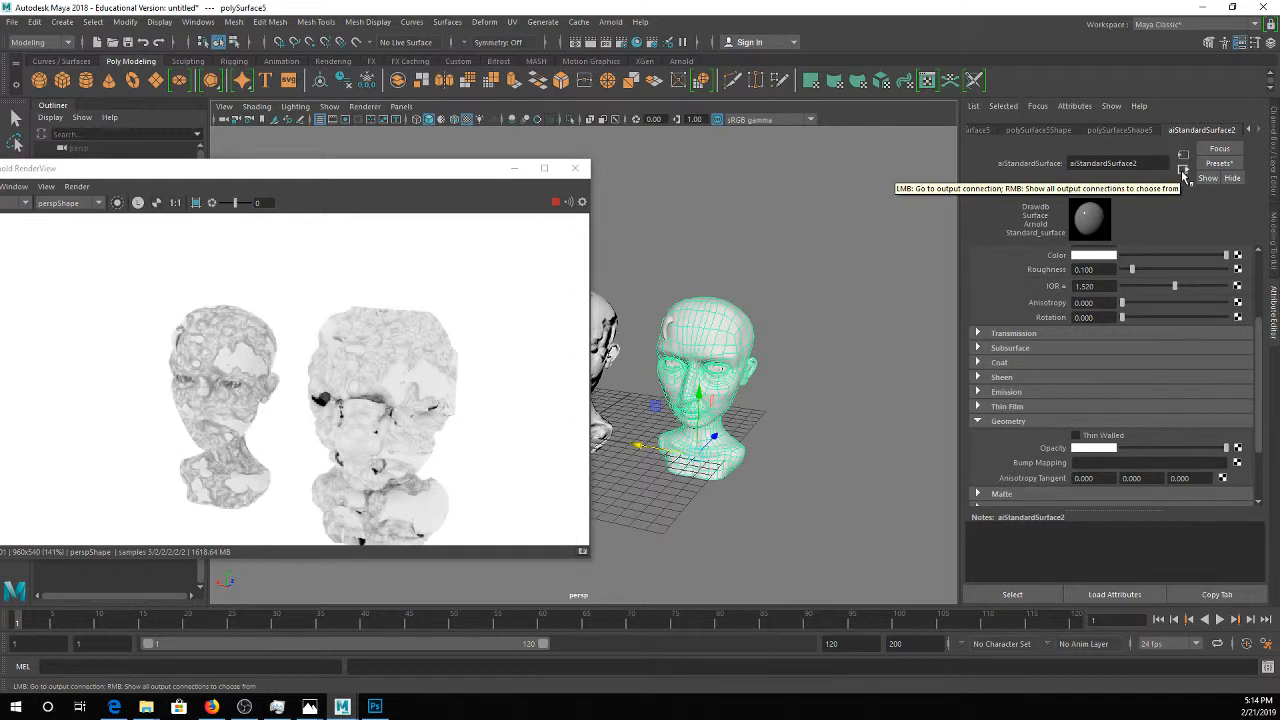
{"action": "left_click", "coordinate": [1184, 174]}
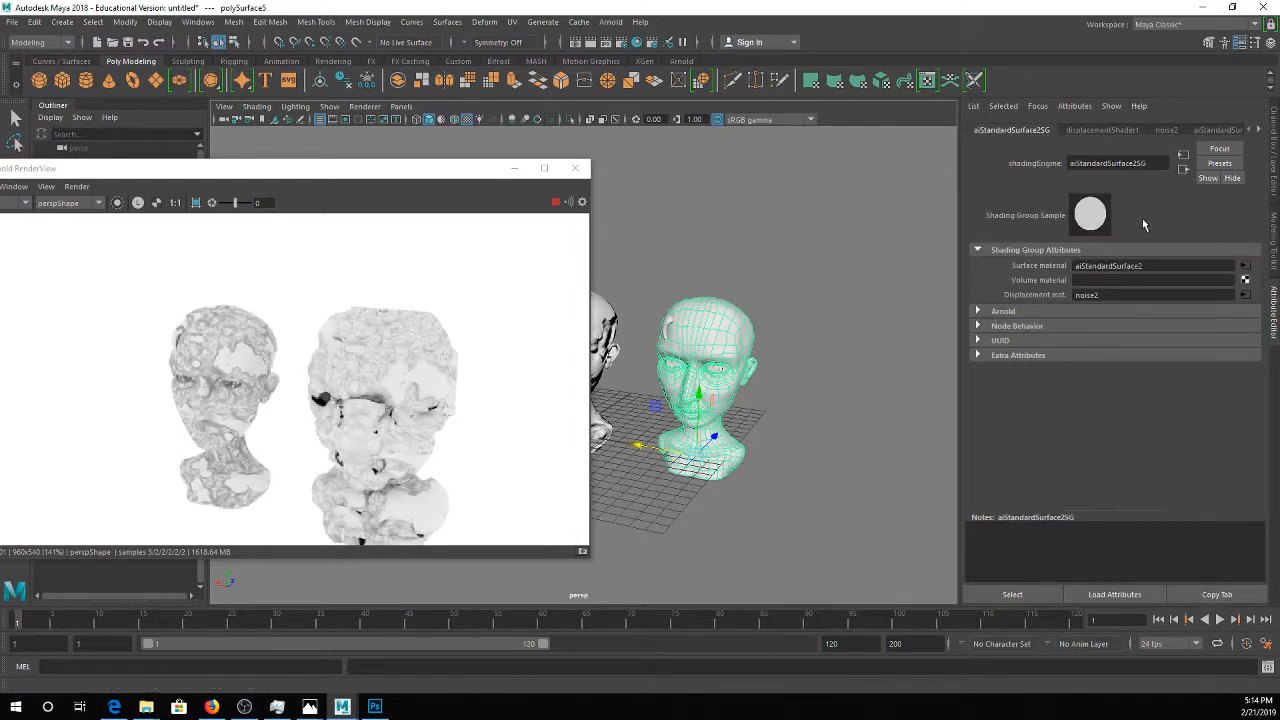
{"action": "left_click", "coordinate": [1245, 297]}
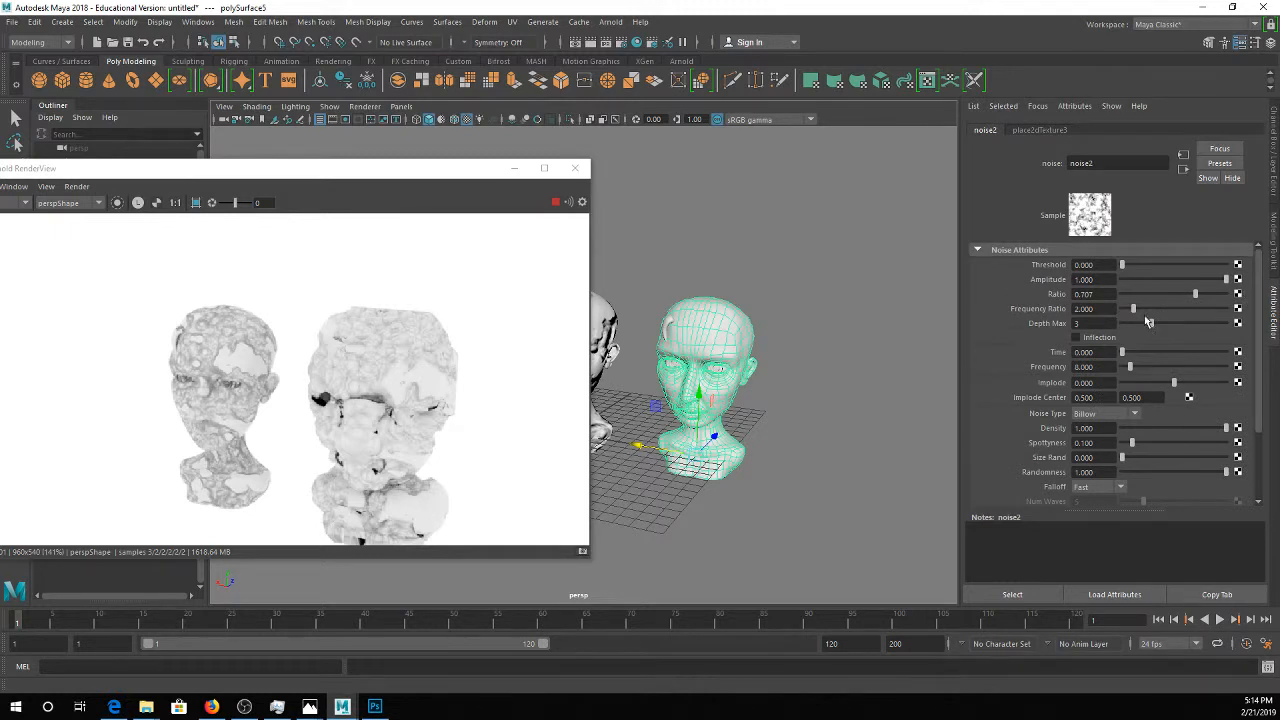
Try a Frequency of about 15.6 on the displacement Noise texture and undo the change.
{"action": "mouse_move", "coordinate": [1143, 353]}
{"action": "left_mouse_down"}
{"action": "mouse_move", "coordinate": [1113, 365]}
{"action": "mouse_move", "coordinate": [1137, 370]}
{"action": "left_mouse_up"}
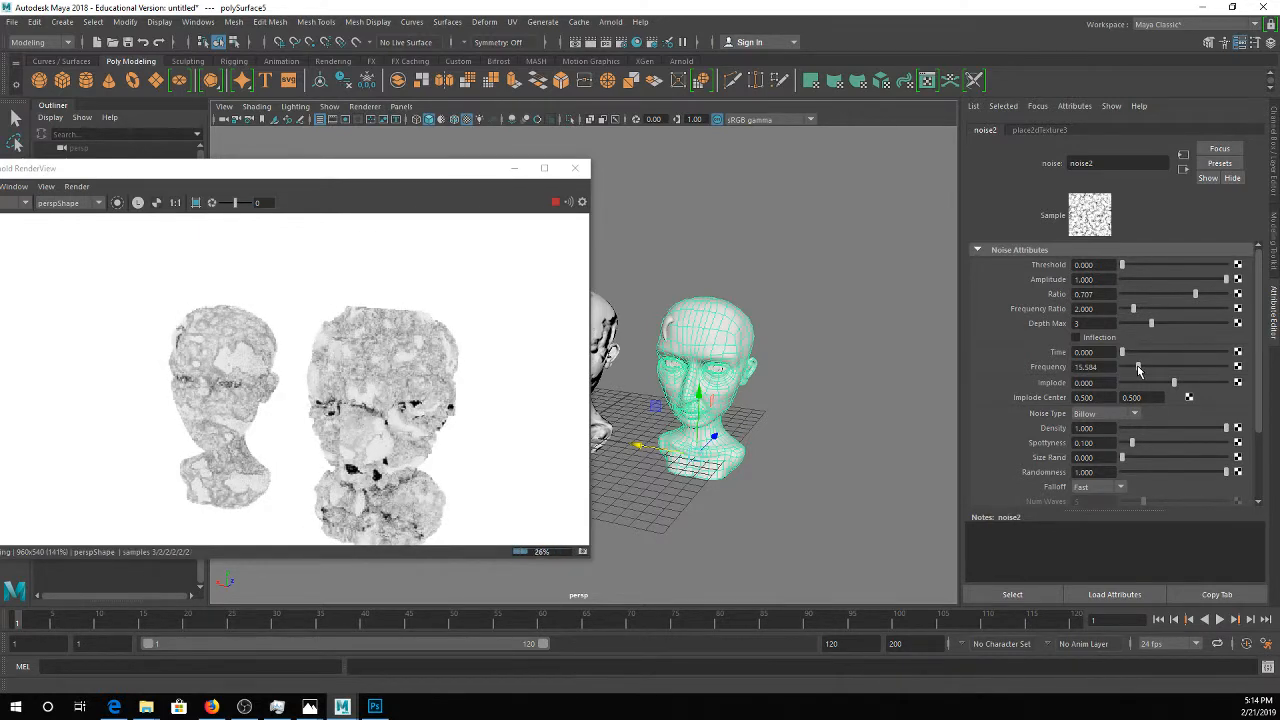
{"action": "key", "text": "ctrl+z"}
{"action": "key", "text": "ctrl+z"}
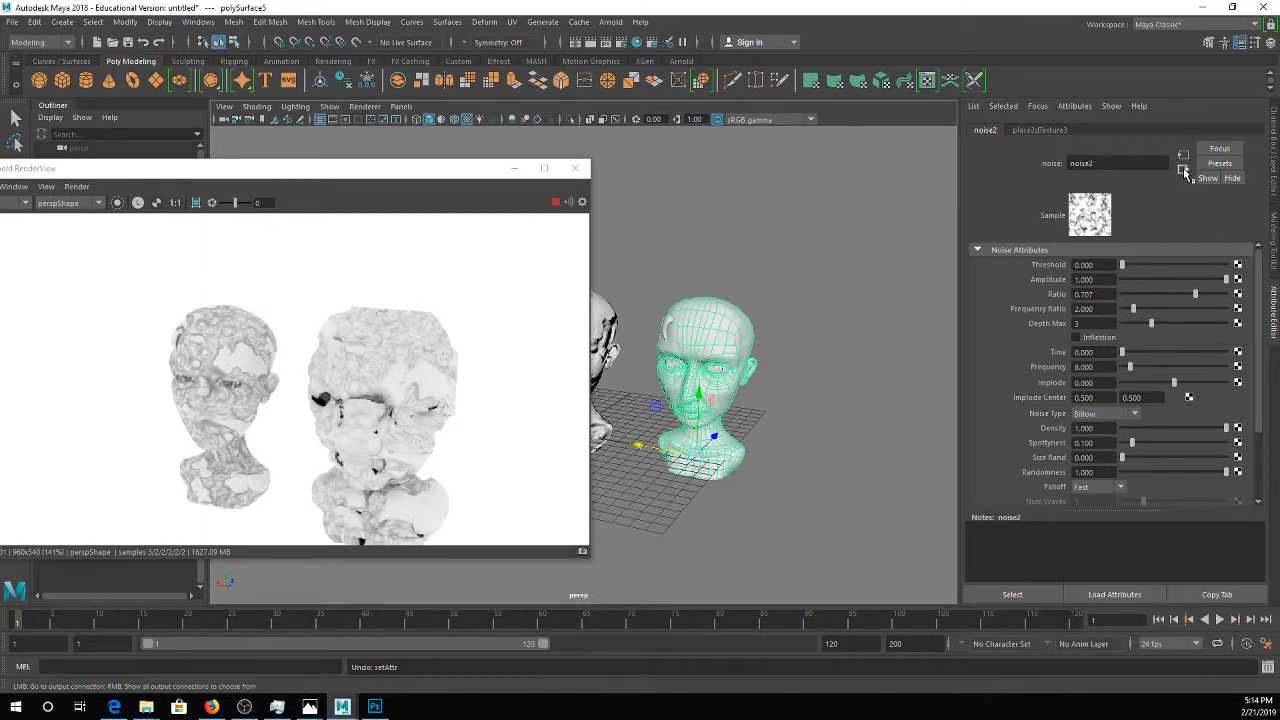
Open the displacement shader fed by the Noise texture and set its Scale to 5.
{"action": "left_click", "coordinate": [1184, 170]}
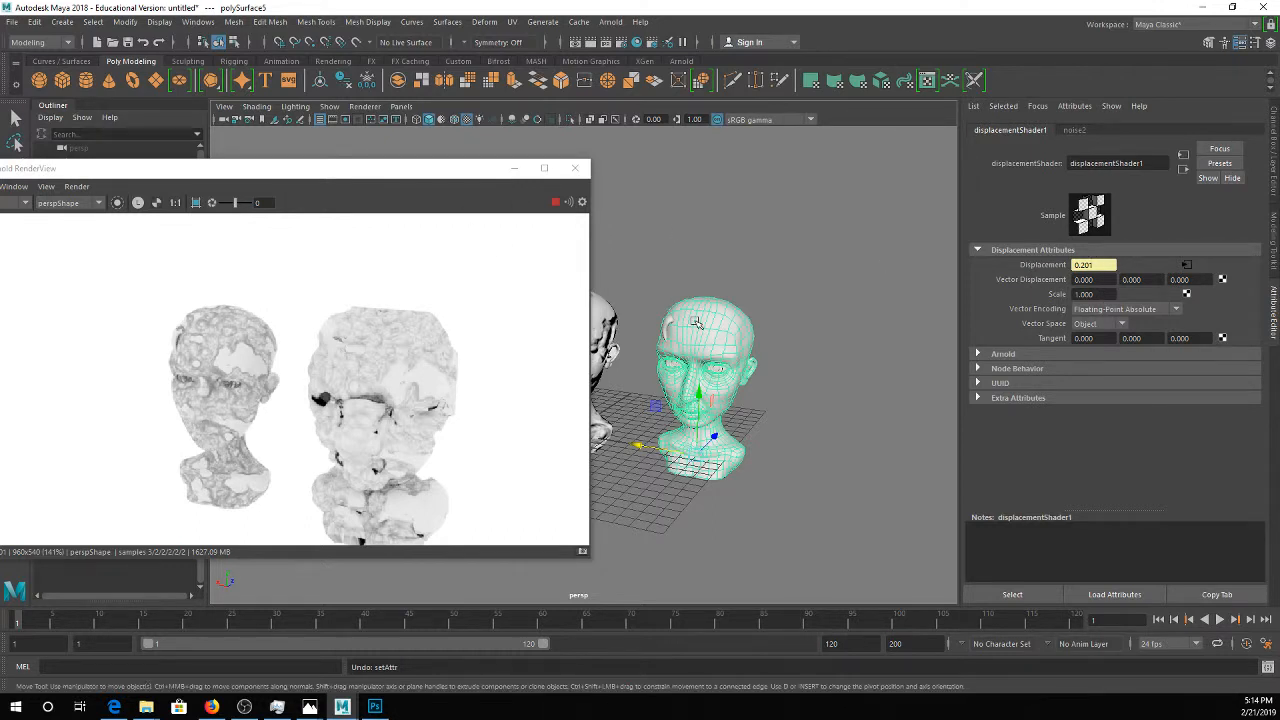
{"action": "scroll", "coordinate": [722, 380], "scroll_direction": "up", "scroll_amount": 5}
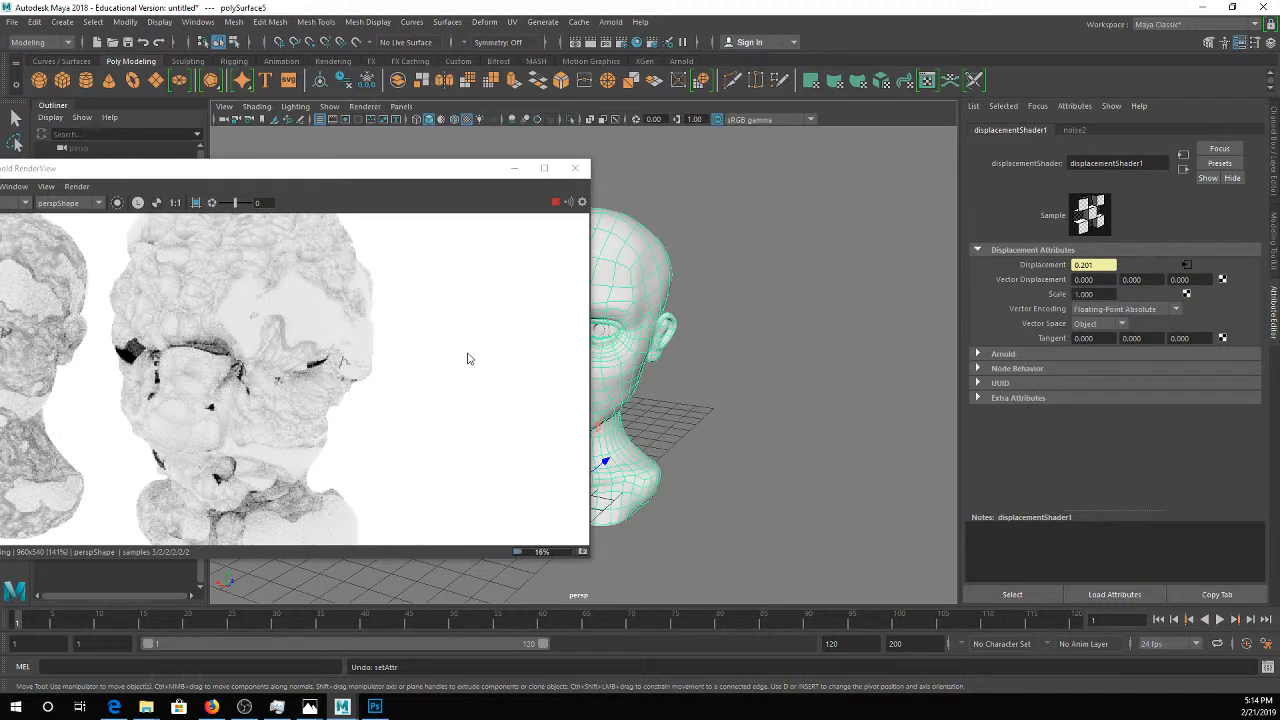
{"action": "scroll", "coordinate": [471, 359], "scroll_direction": "down", "scroll_amount": 2}
{"action": "left_click", "coordinate": [1085, 294]}
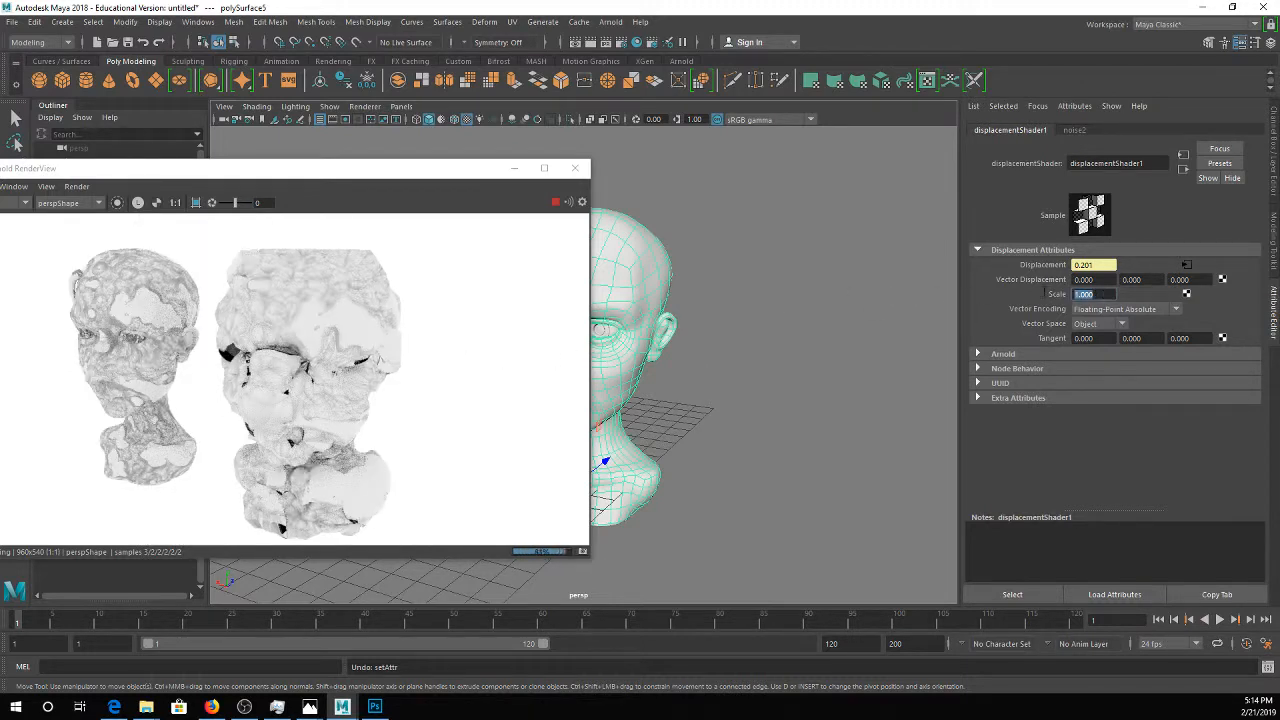
{"action": "type", "text": "5"}
{"action": "key", "text": "Return"}
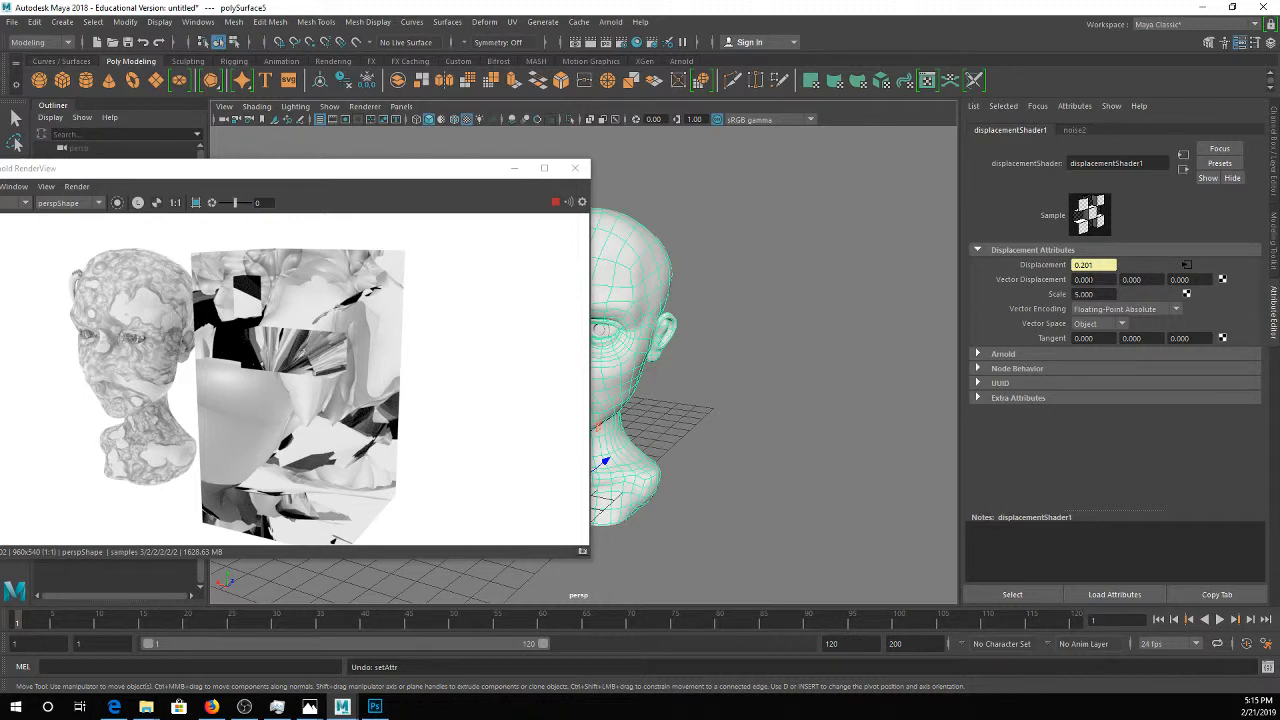
Test displacement shader Scale values of 0.1, 1 and 0.5 against the live render.
{"action": "left_click", "coordinate": [1106, 293]}
{"action": "type", "text": "0.1"}
{"action": "key", "text": "Return"}
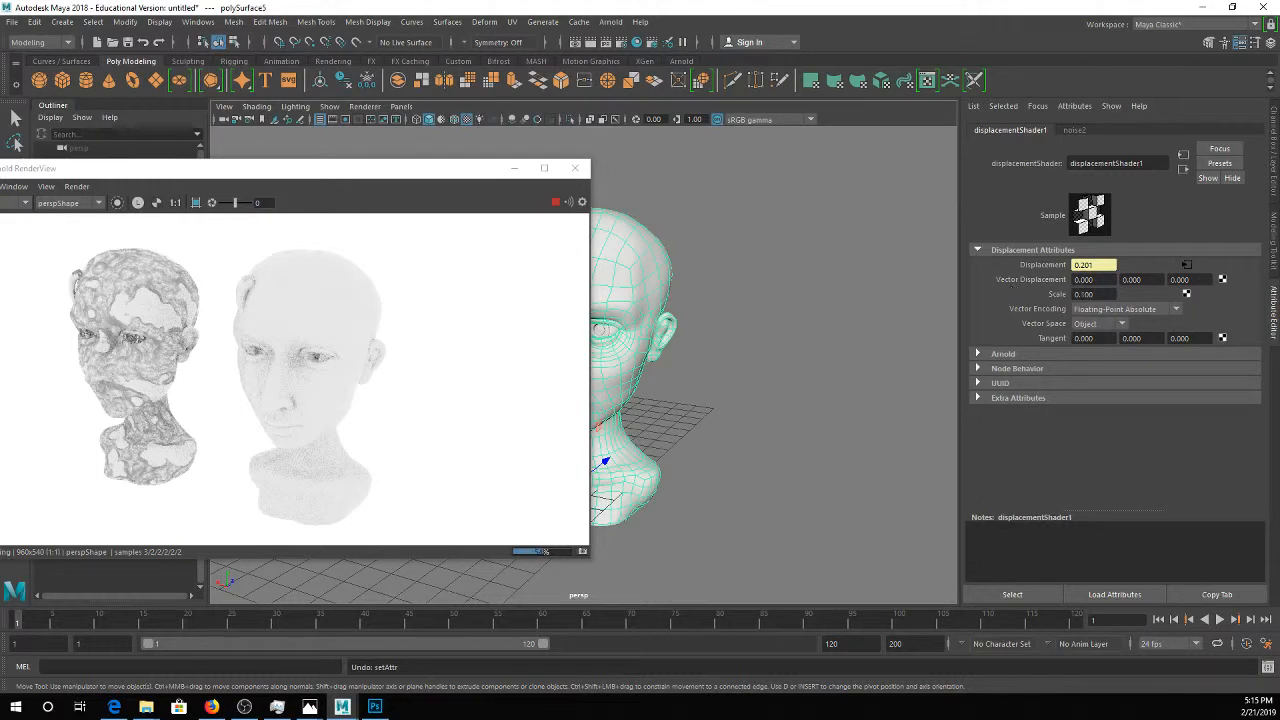
{"action": "left_click", "coordinate": [1088, 293]}
{"action": "type", "text": "1"}
{"action": "key", "text": "Return"}
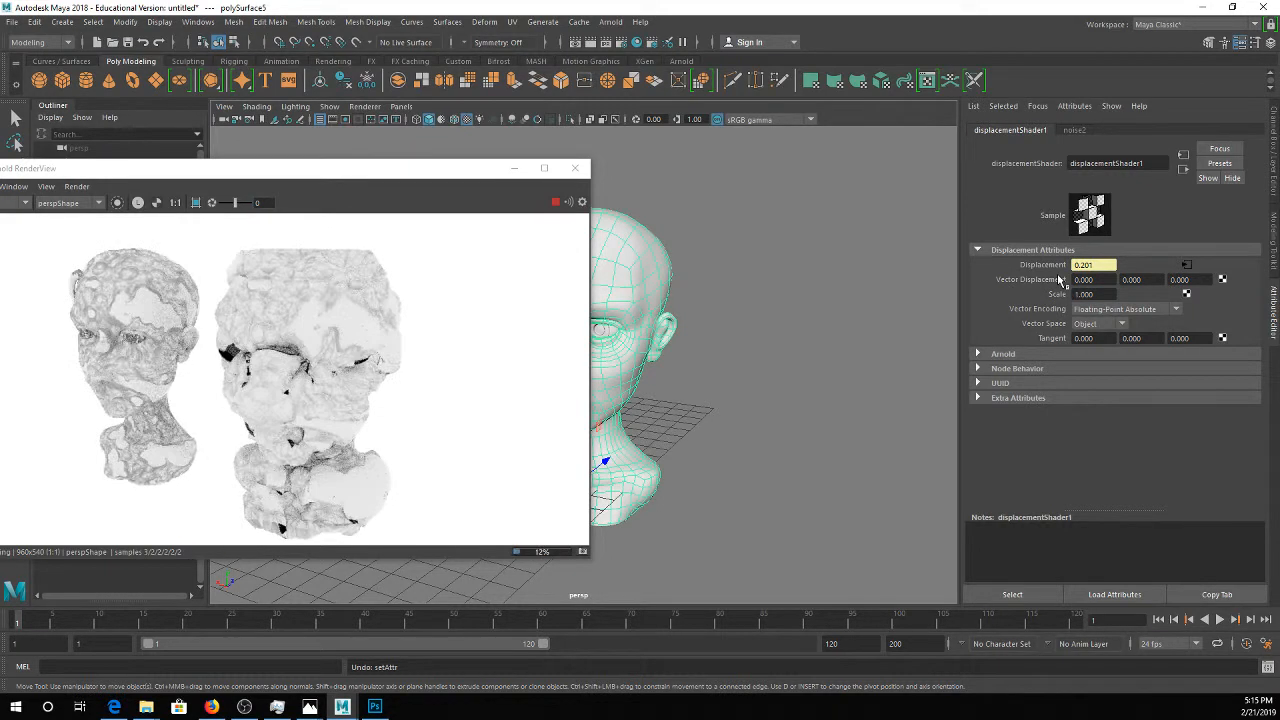
{"action": "left_click", "coordinate": [1072, 295]}
{"action": "type", "text": "0.5"}
{"action": "key", "text": "Return"}
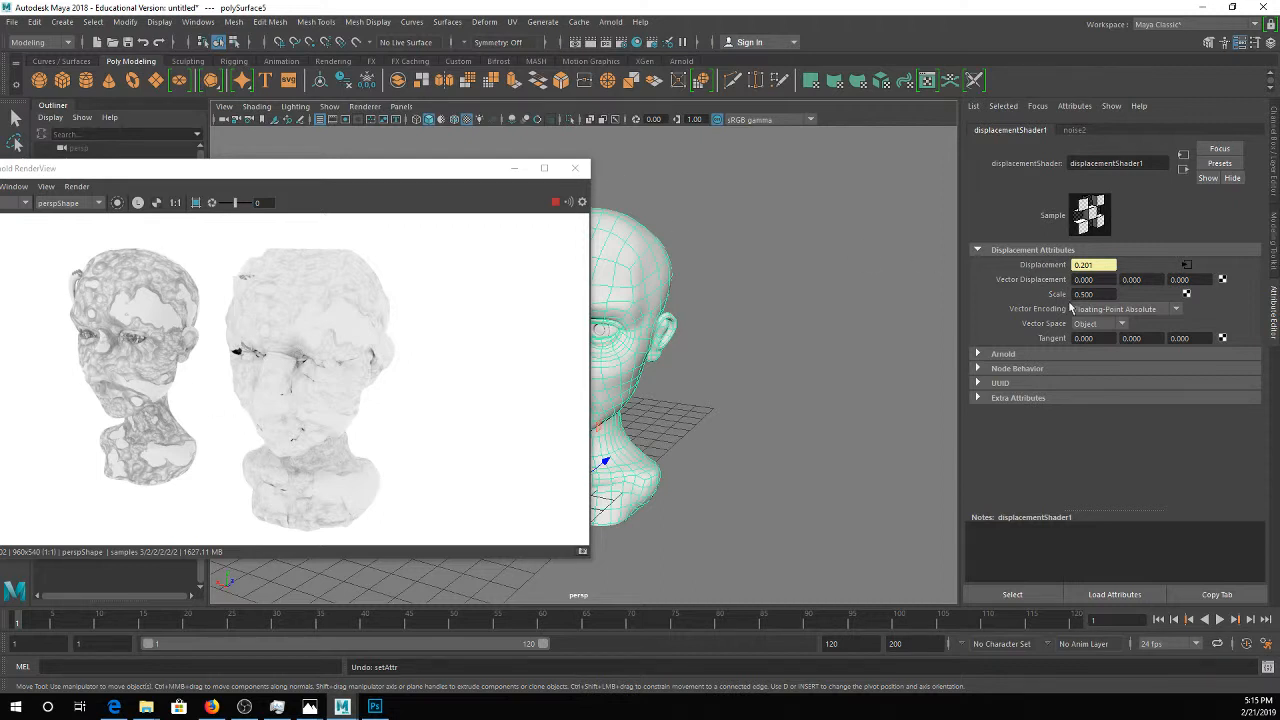
{"action": "double_click", "coordinate": [1104, 295]}
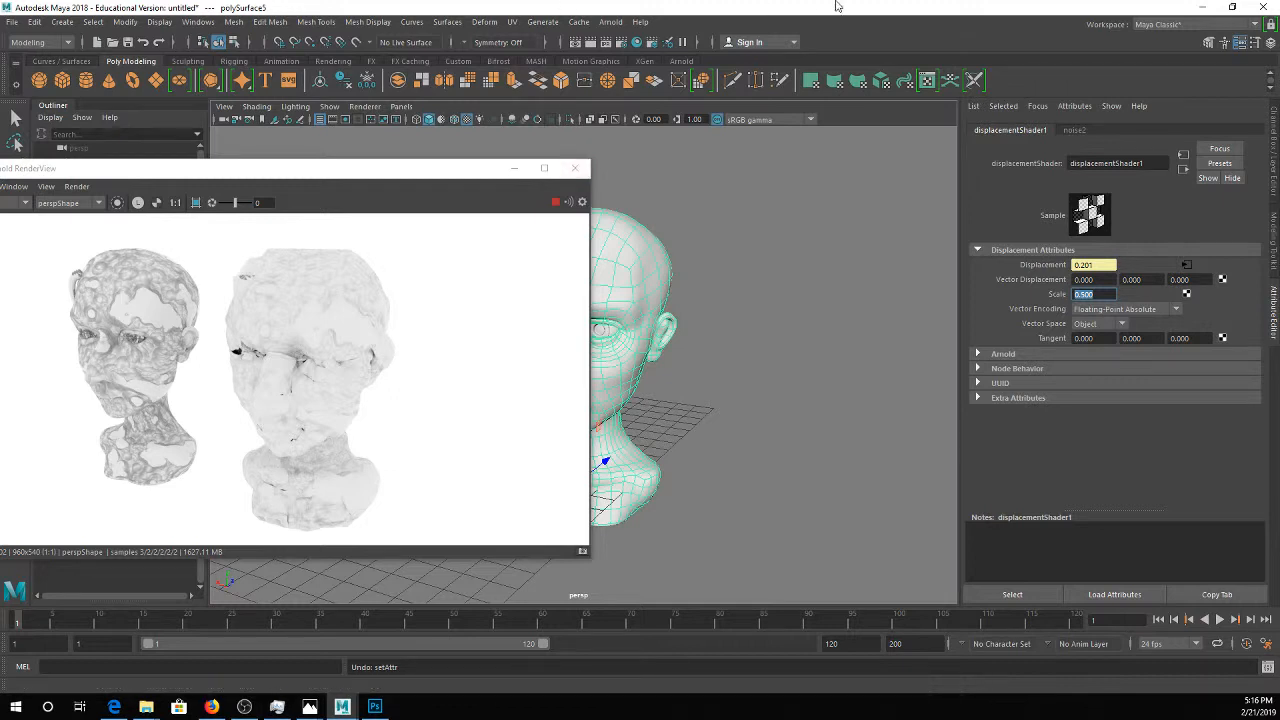
Open the Hypershade and select the displacement shader among the materials.
{"action": "left_click", "coordinate": [637, 43]}
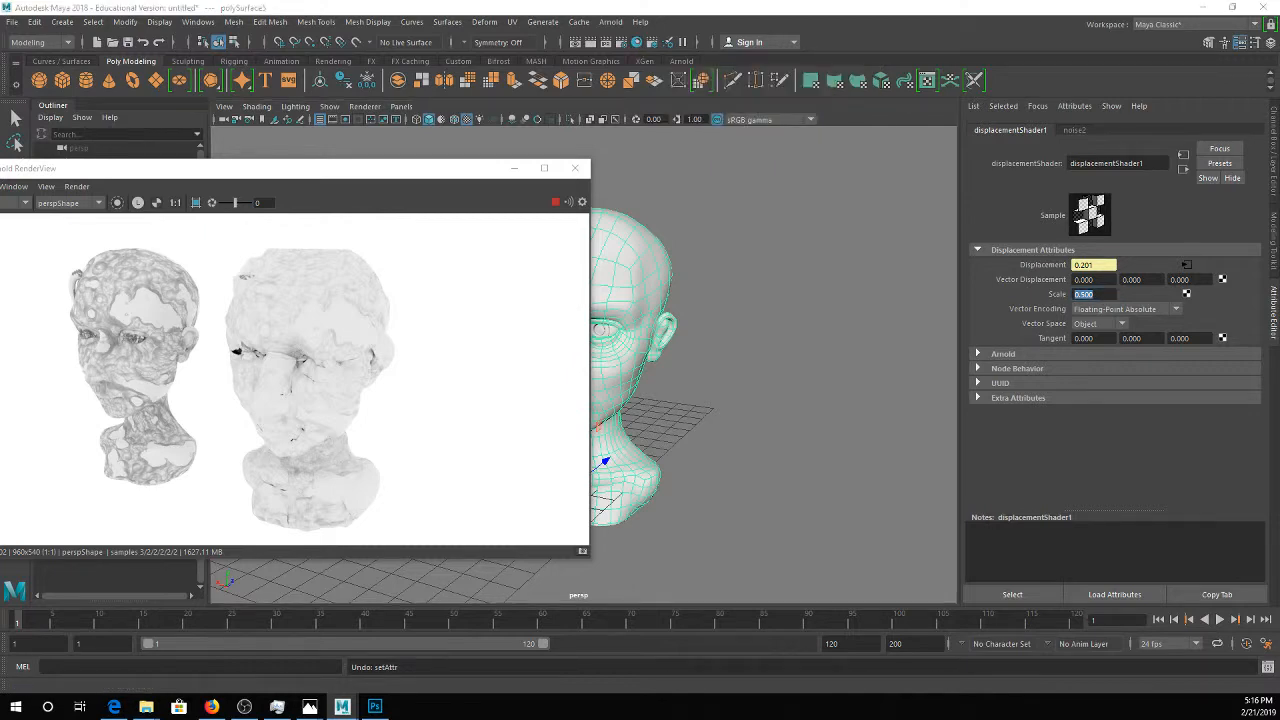
{"action": "left_click_drag", "start_coordinate": [1250, 116], "coordinate": [393, 84]}
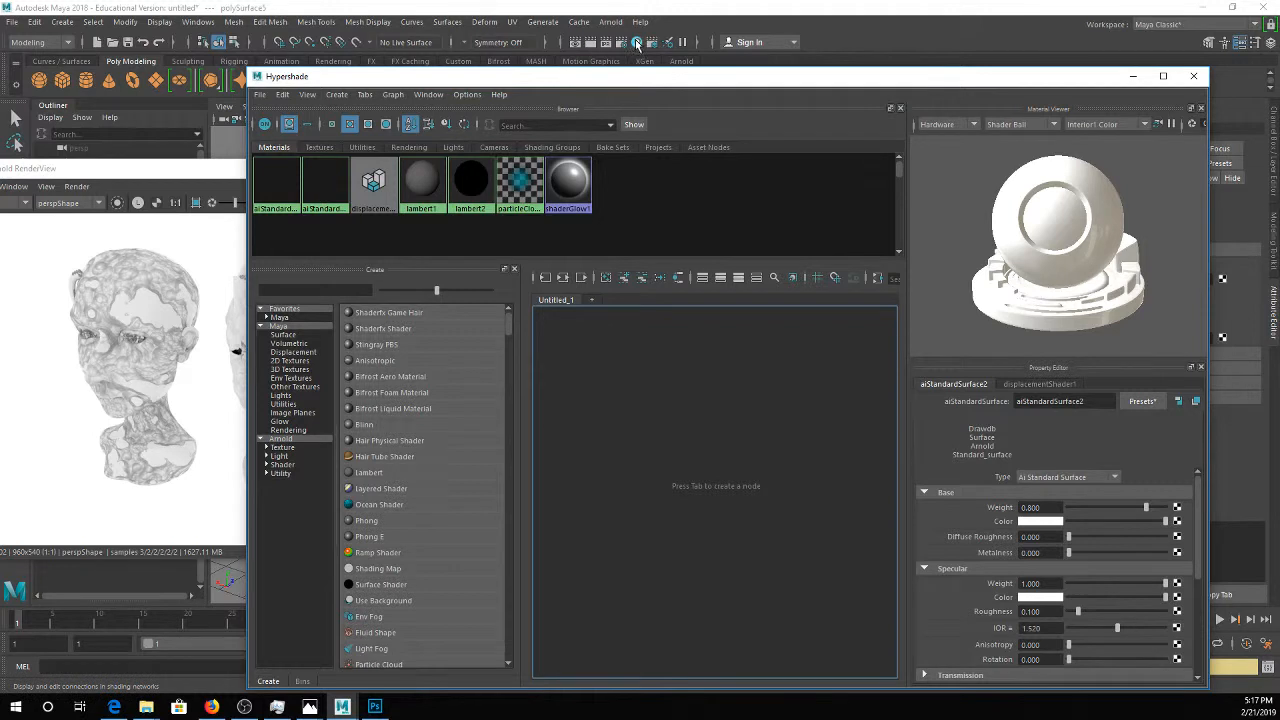
{"action": "left_click", "coordinate": [198, 22]}
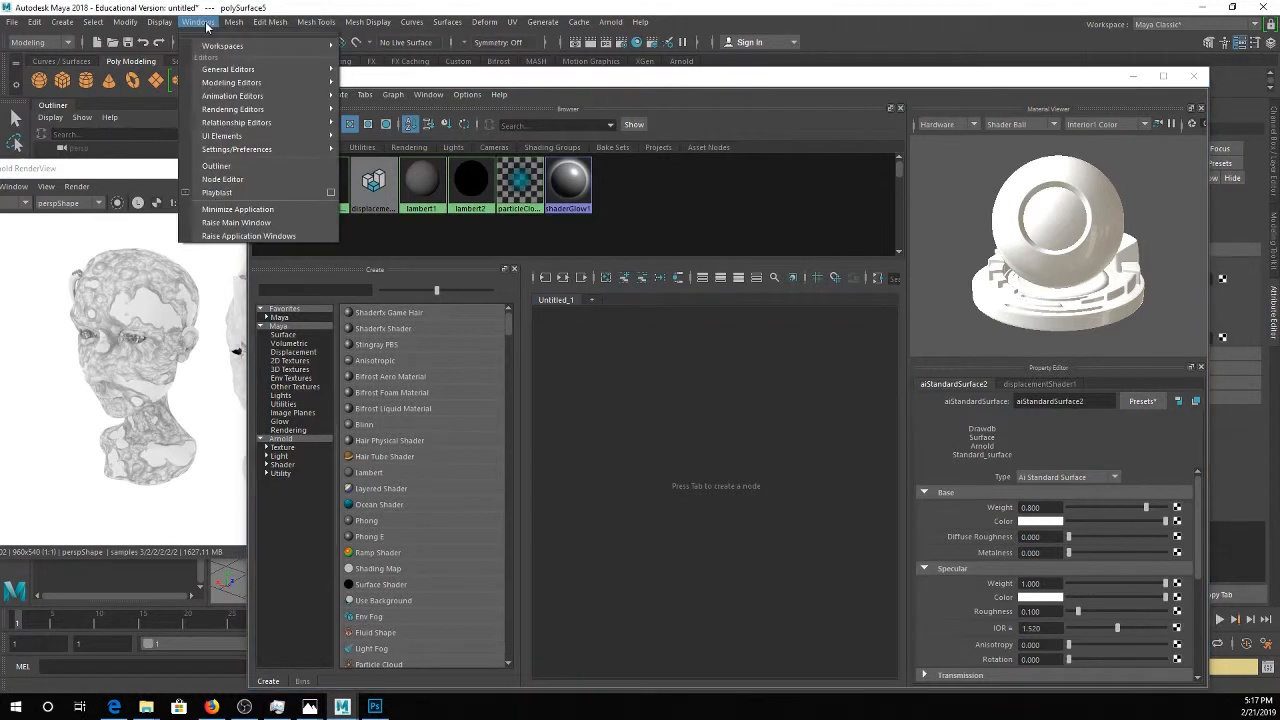
{"action": "mouse_move", "coordinate": [250, 110]}
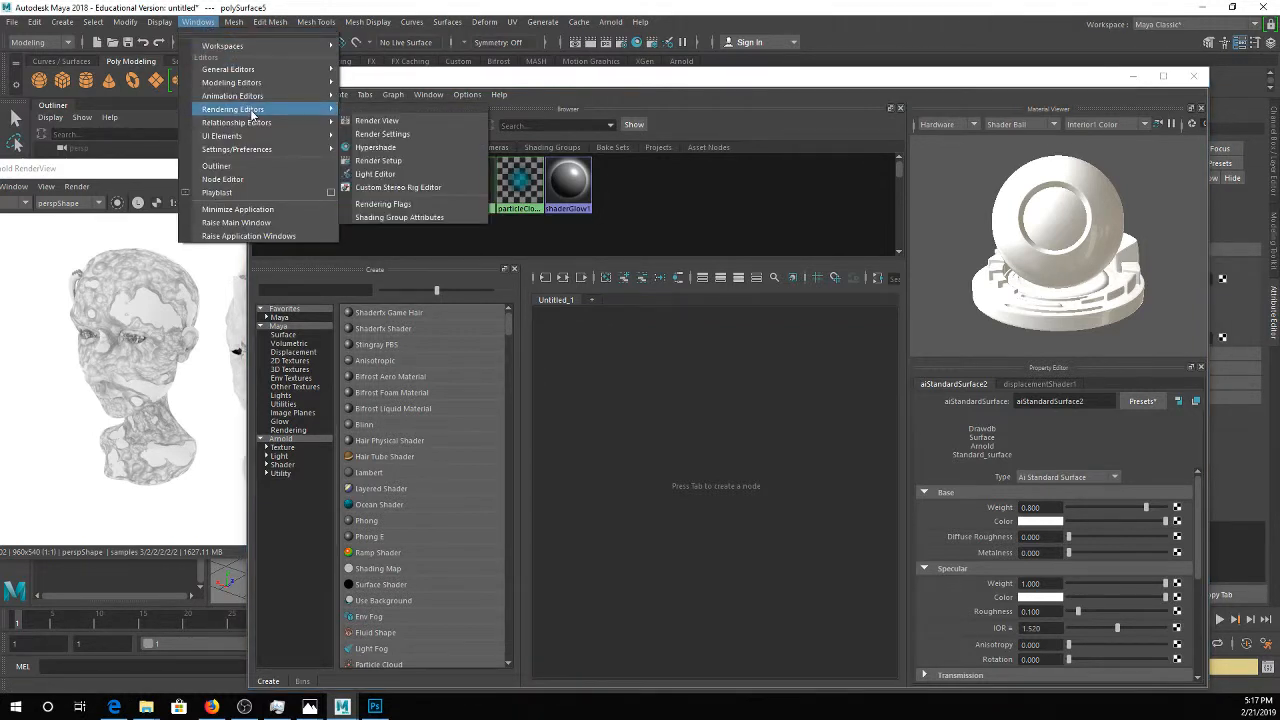
{"action": "left_click", "coordinate": [375, 147]}
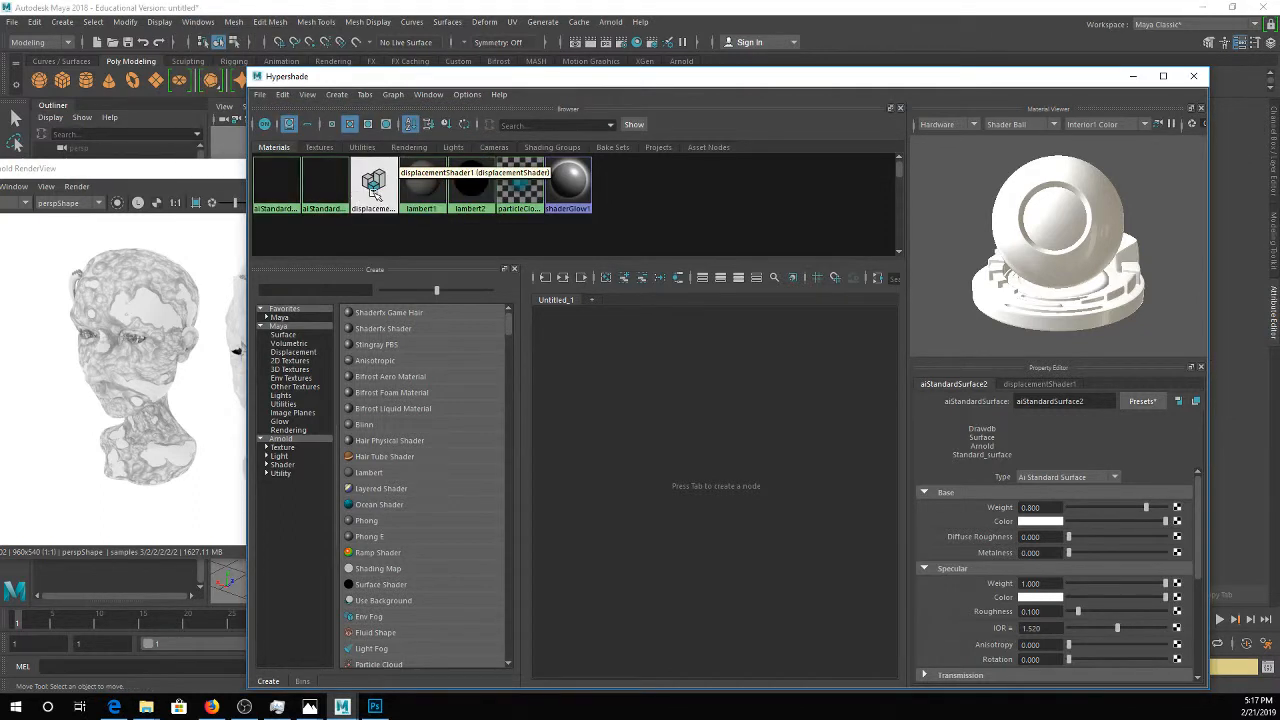
{"action": "left_click", "coordinate": [375, 190]}
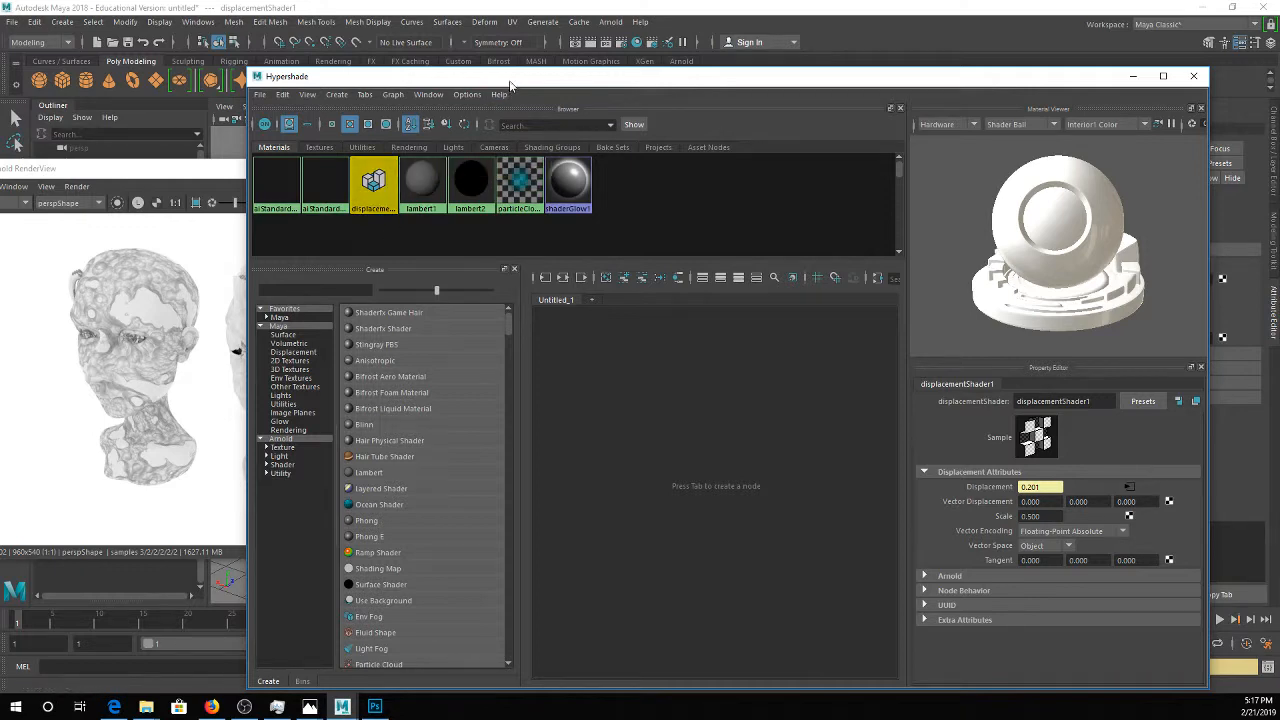
Narrow the Hypershade window and reposition it so both heads in the live render stay in view.
{"action": "left_click_drag", "start_coordinate": [511, 84], "coordinate": [569, 63]}
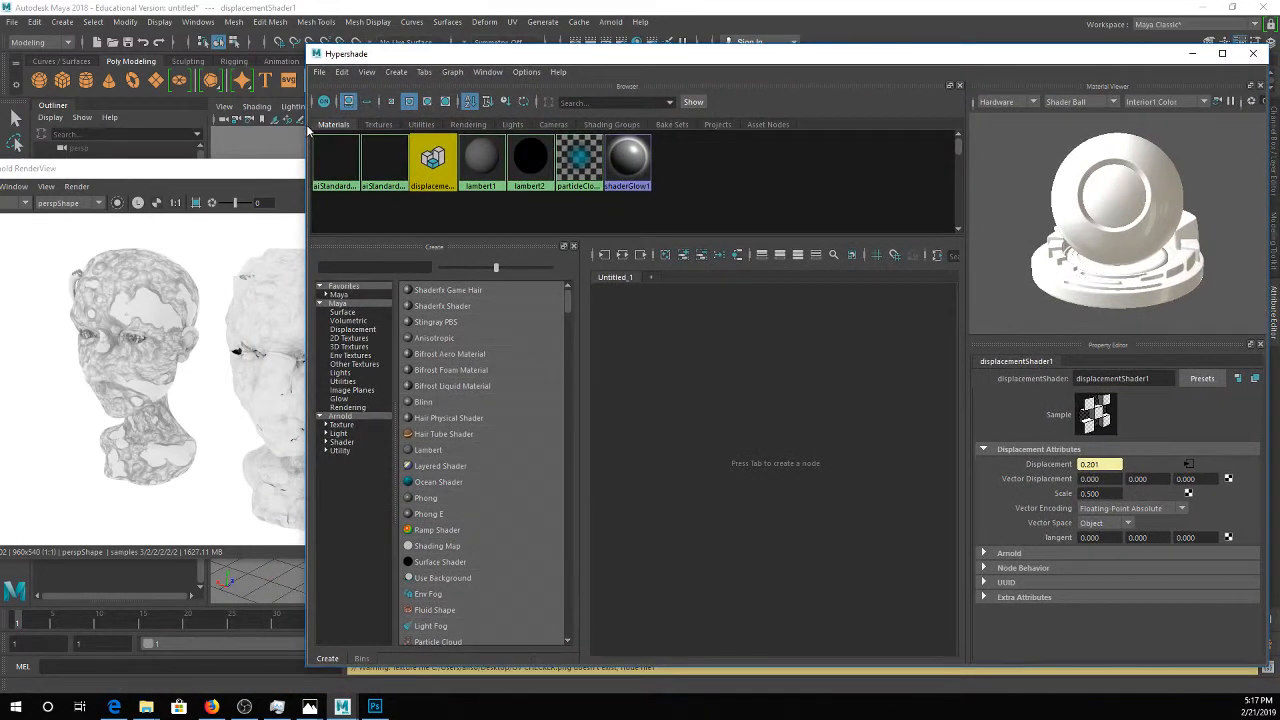
{"action": "left_click_drag", "start_coordinate": [307, 134], "coordinate": [408, 135]}
{"action": "left_click_drag", "start_coordinate": [357, 289], "coordinate": [579, 289]}
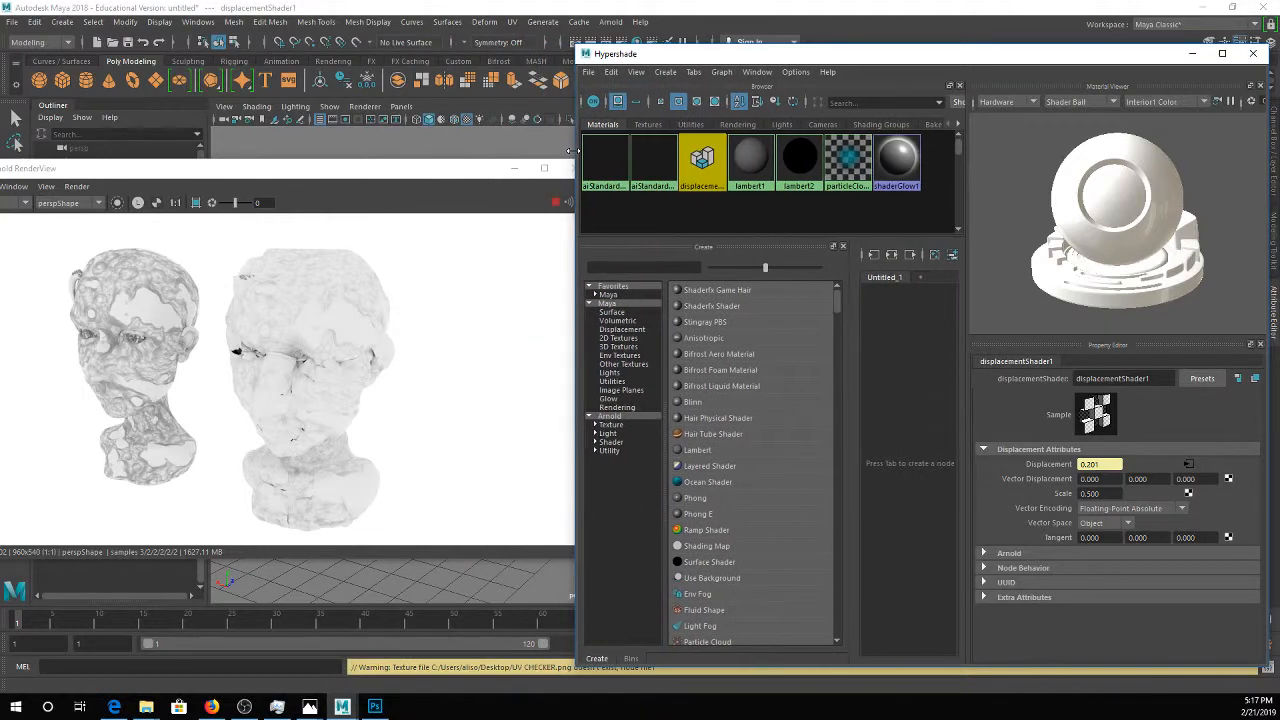
{"action": "left_click_drag", "start_coordinate": [740, 60], "coordinate": [568, 55]}
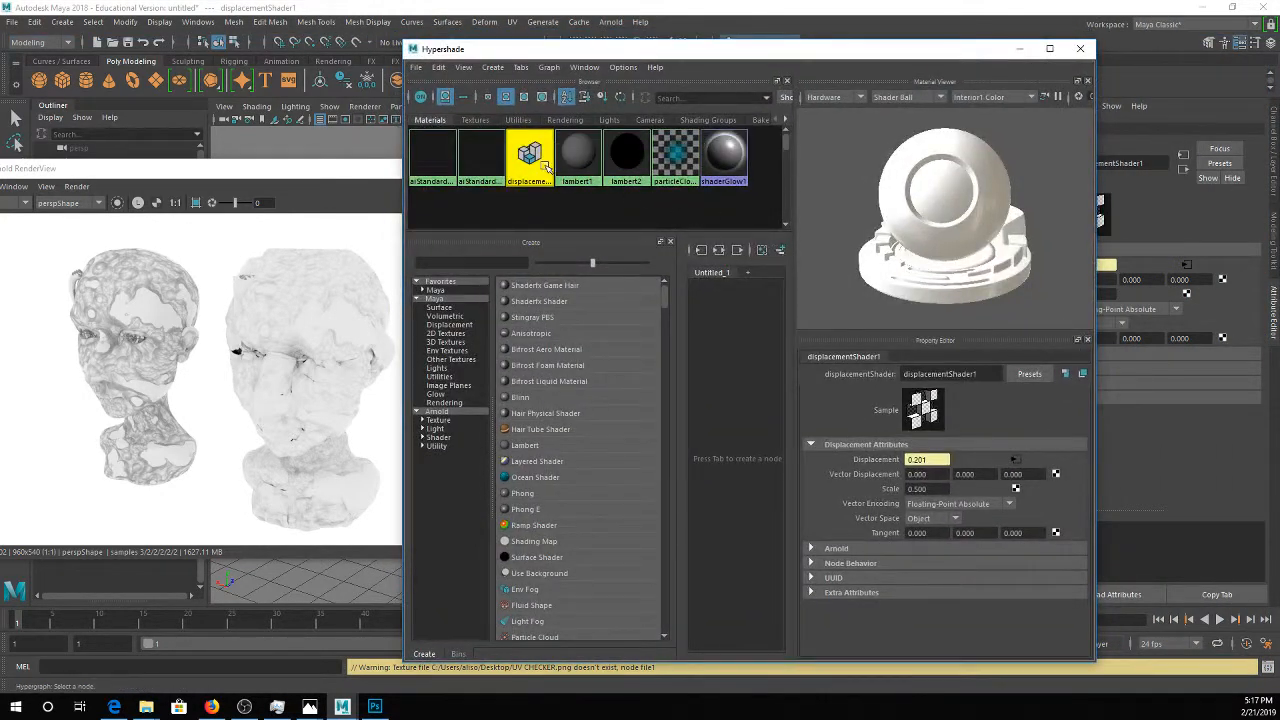
Rename the displacement shader to faceDisp and set its Scale to 0.3.
{"action": "left_click_drag", "start_coordinate": [976, 374], "coordinate": [879, 368]}
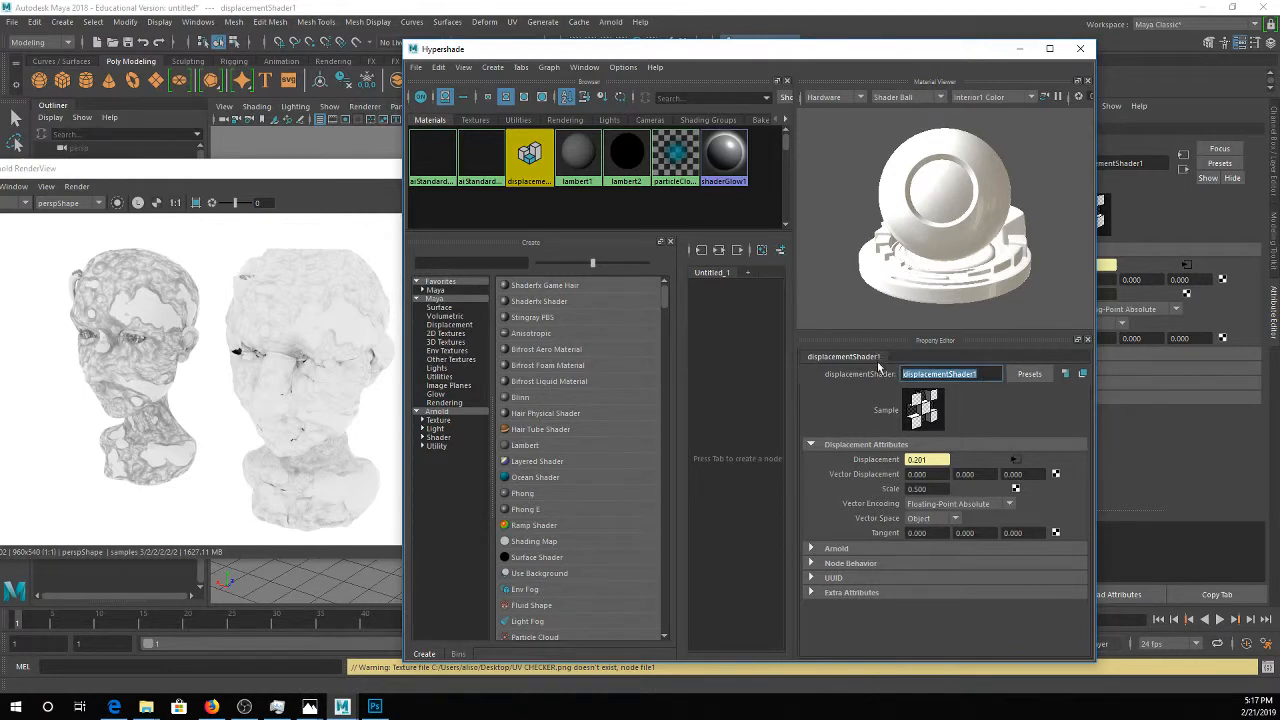
{"action": "type", "text": "faceDisp"}
{"action": "key", "text": "Return"}
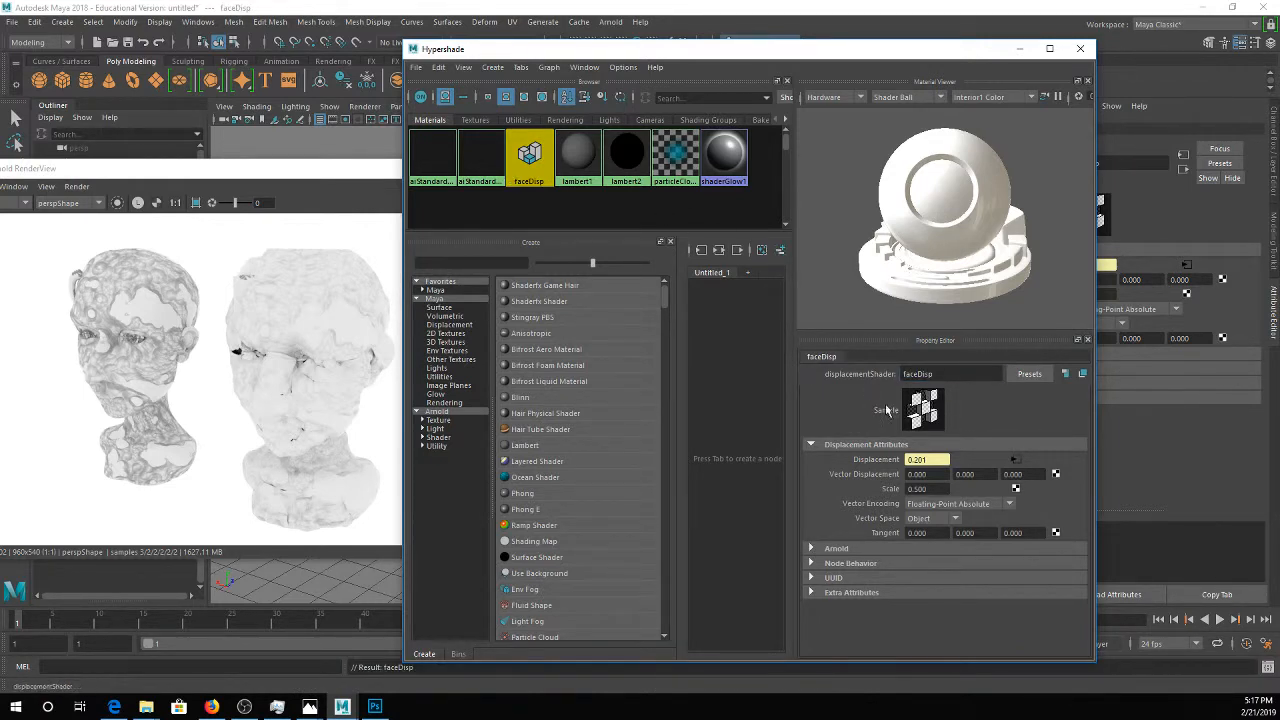
{"action": "left_click_drag", "start_coordinate": [907, 488], "coordinate": [928, 488]}
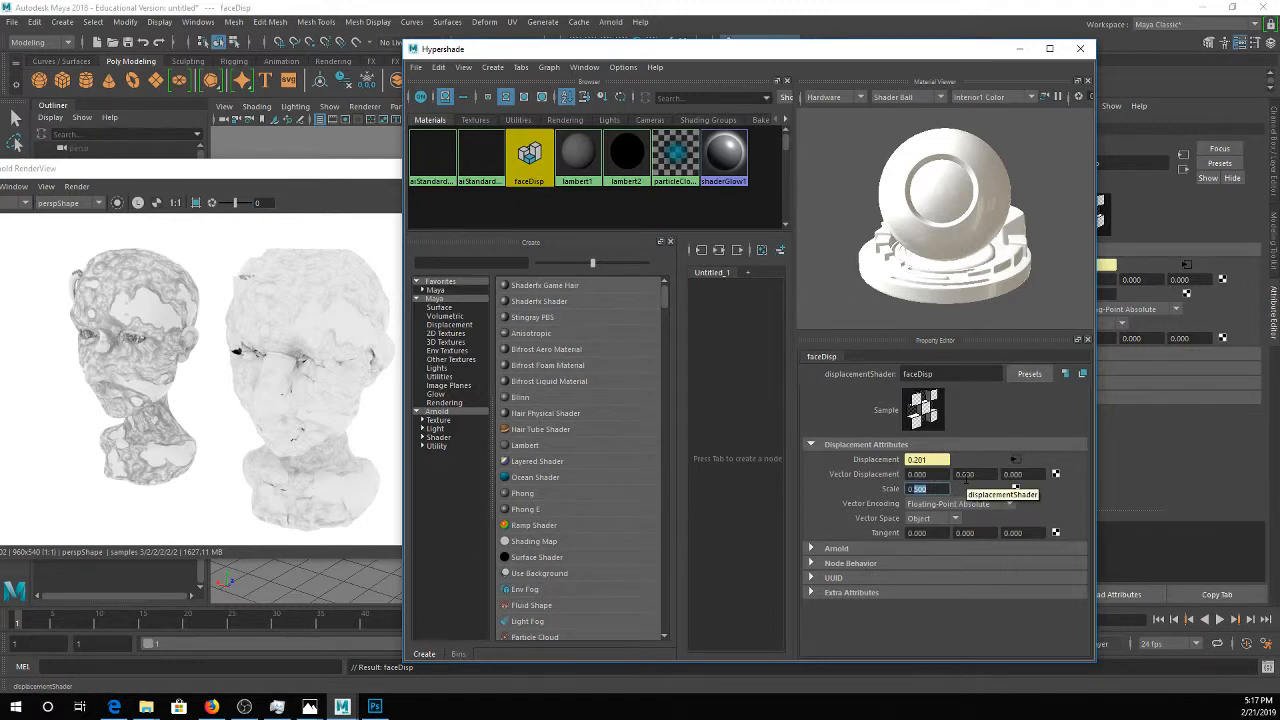
{"action": "type", "text": "0.3"}
{"action": "key", "text": "Return"}
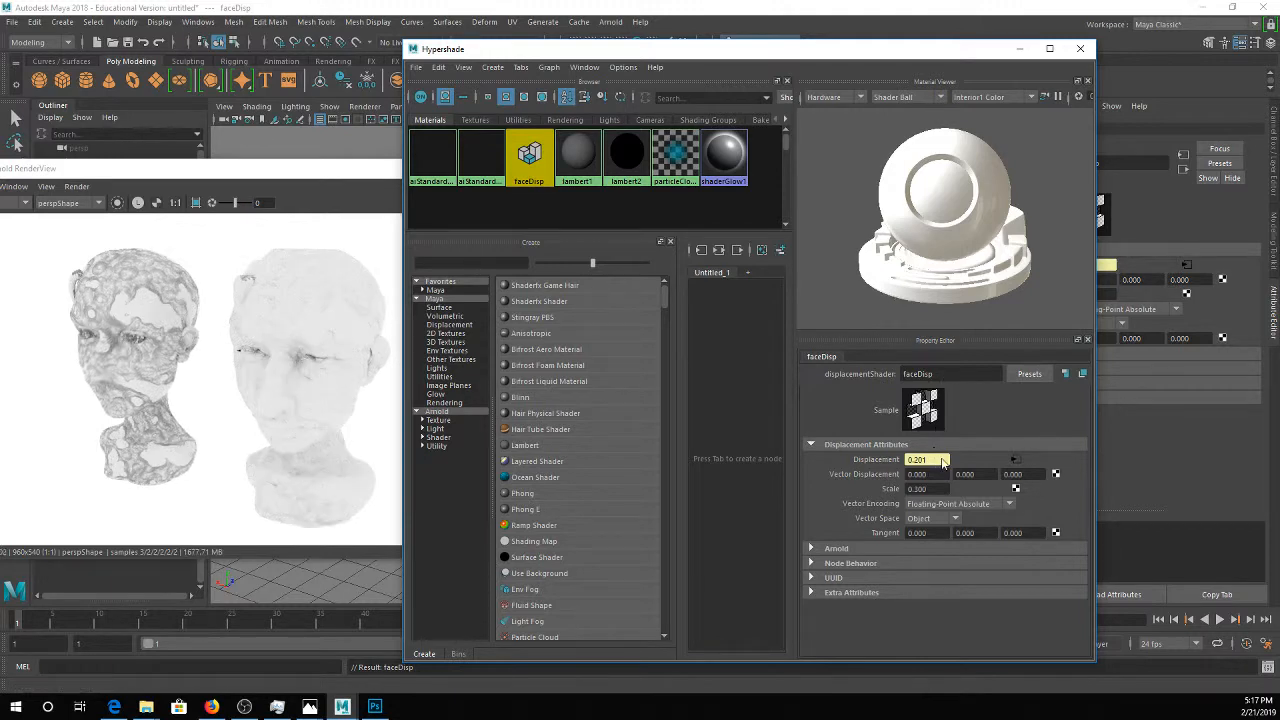
Show the Noise texture connected to faceDisp and switch the Hypershade material viewer's renderer to Arnold.
{"action": "left_click", "coordinate": [1014, 459]}
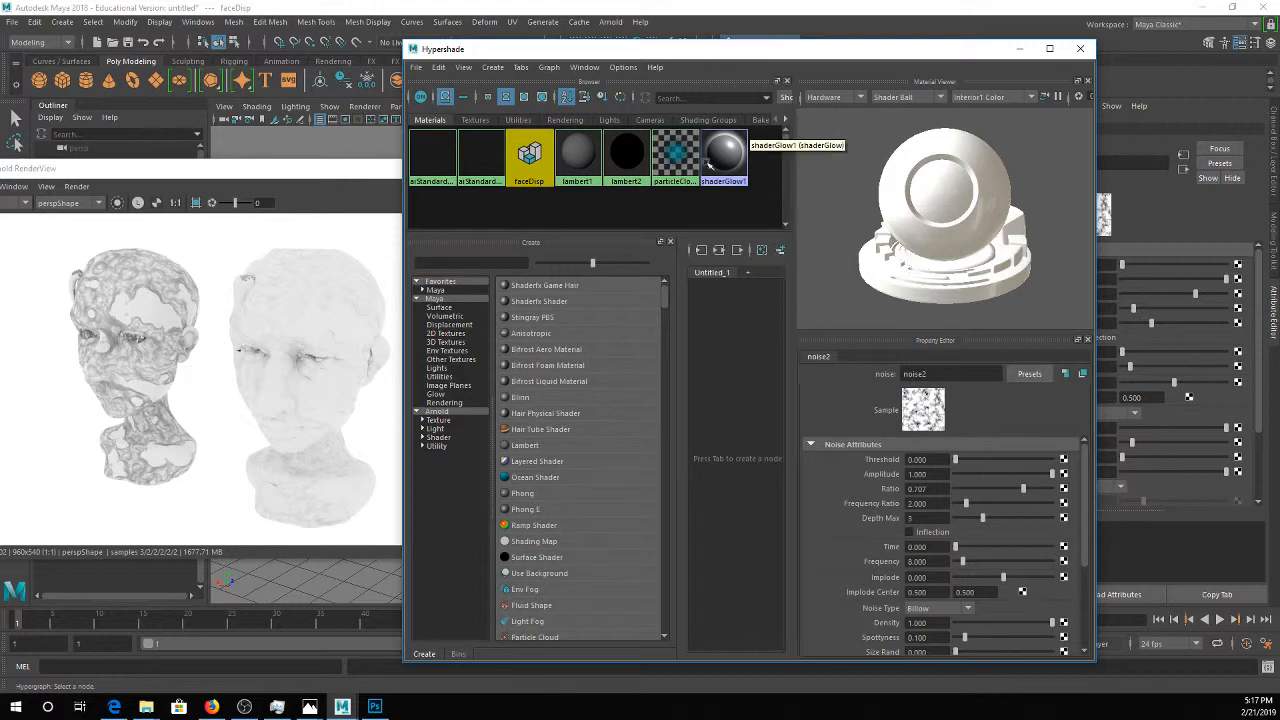
{"action": "left_click", "coordinate": [838, 98]}
{"action": "left_click", "coordinate": [834, 124]}
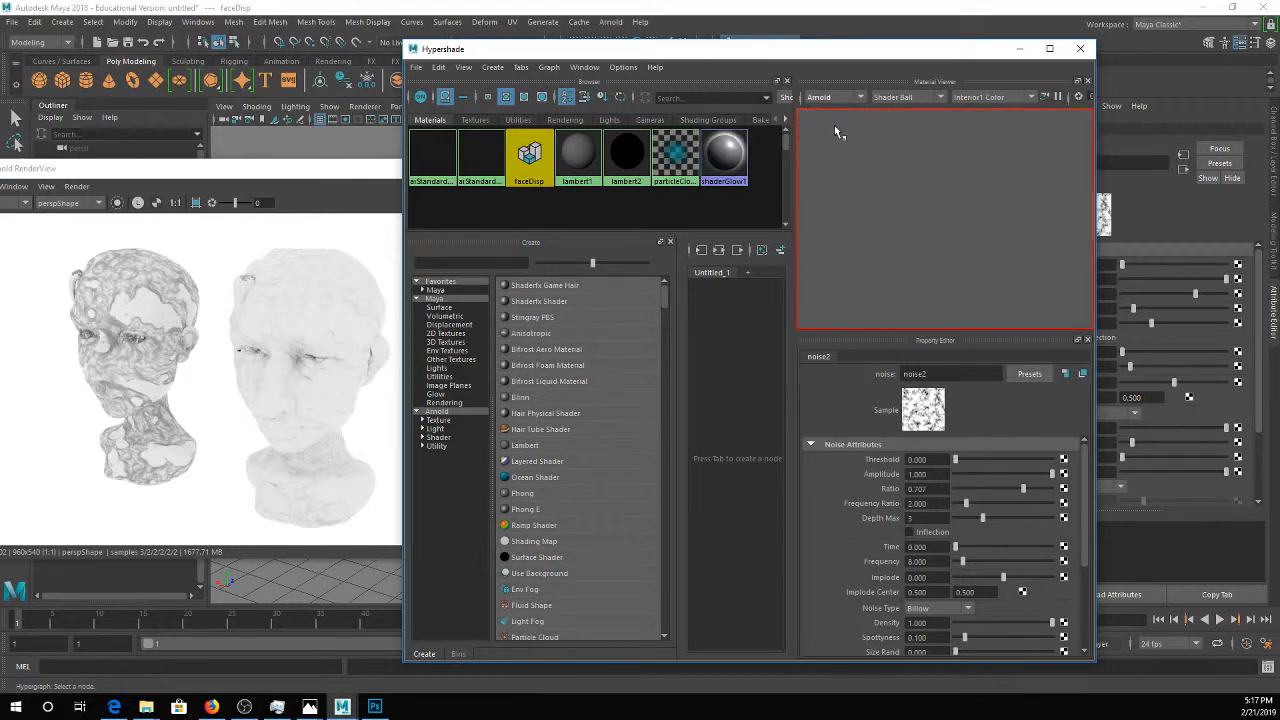
Reselect the faceDisp shader and close the Hypershade and Arnold RenderView windows.
{"action": "left_click", "coordinate": [515, 161]}
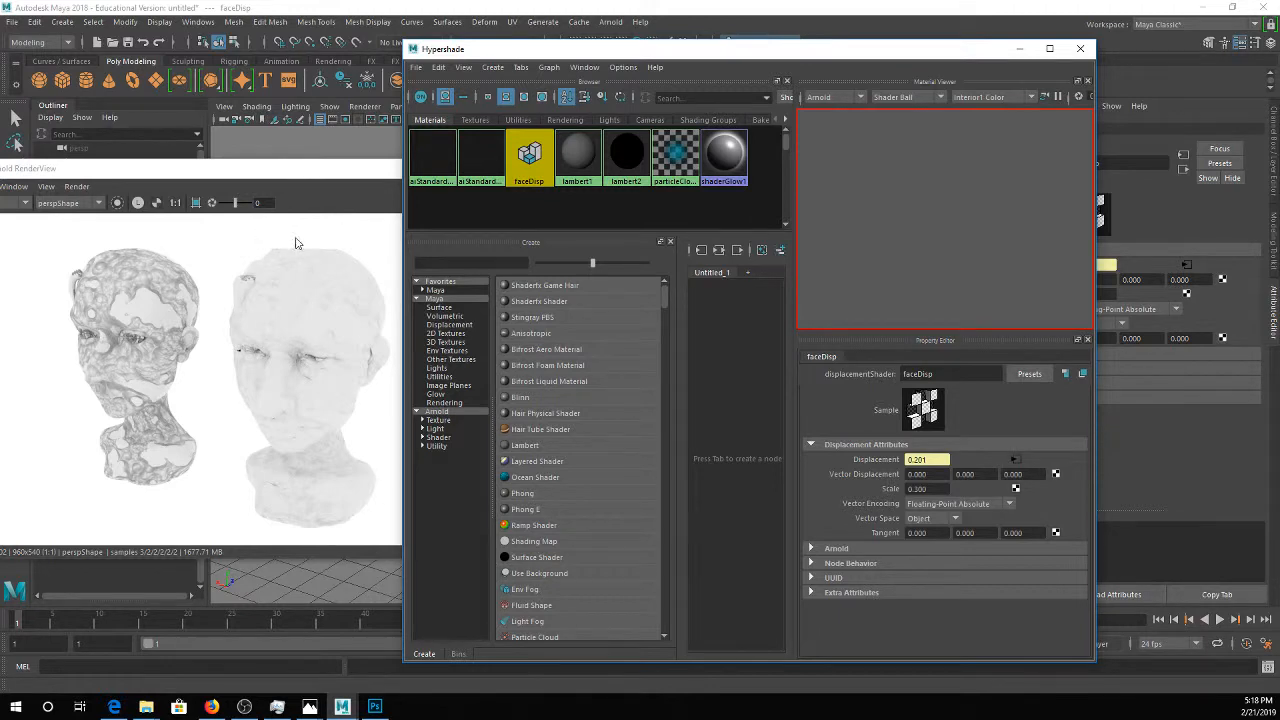
{"action": "left_click", "coordinate": [1080, 48]}
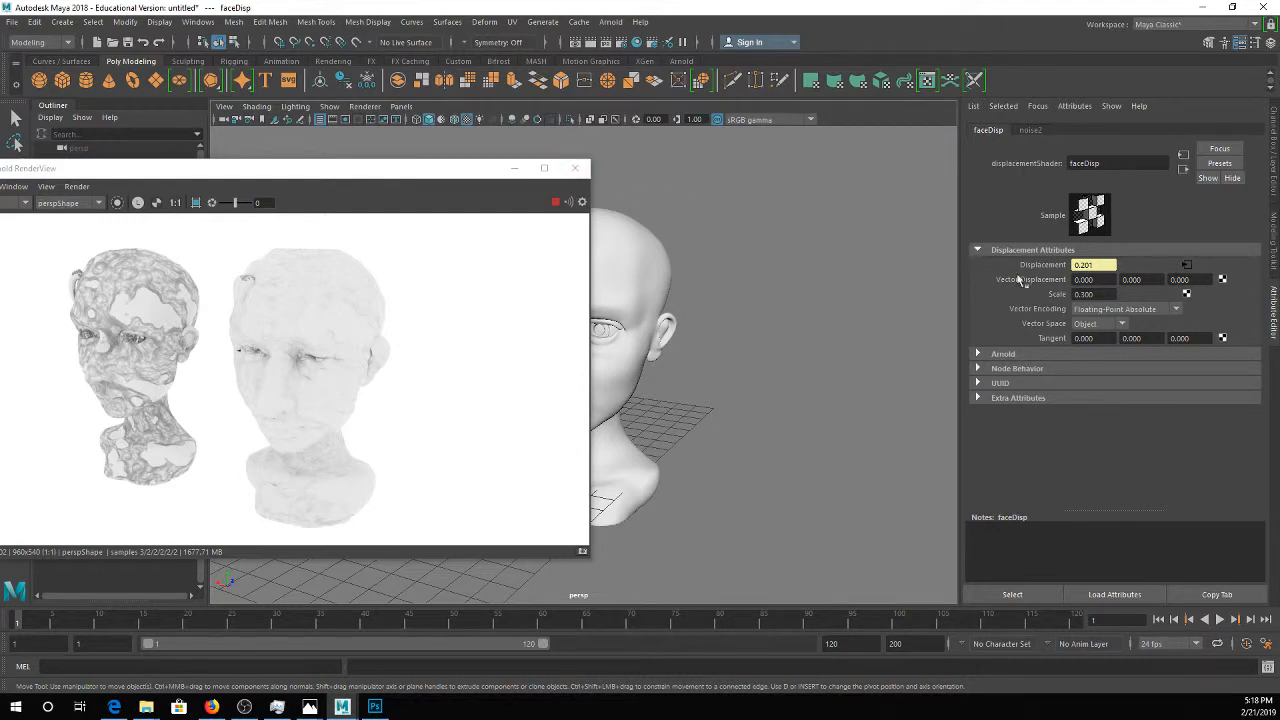
{"action": "left_click", "coordinate": [577, 170]}
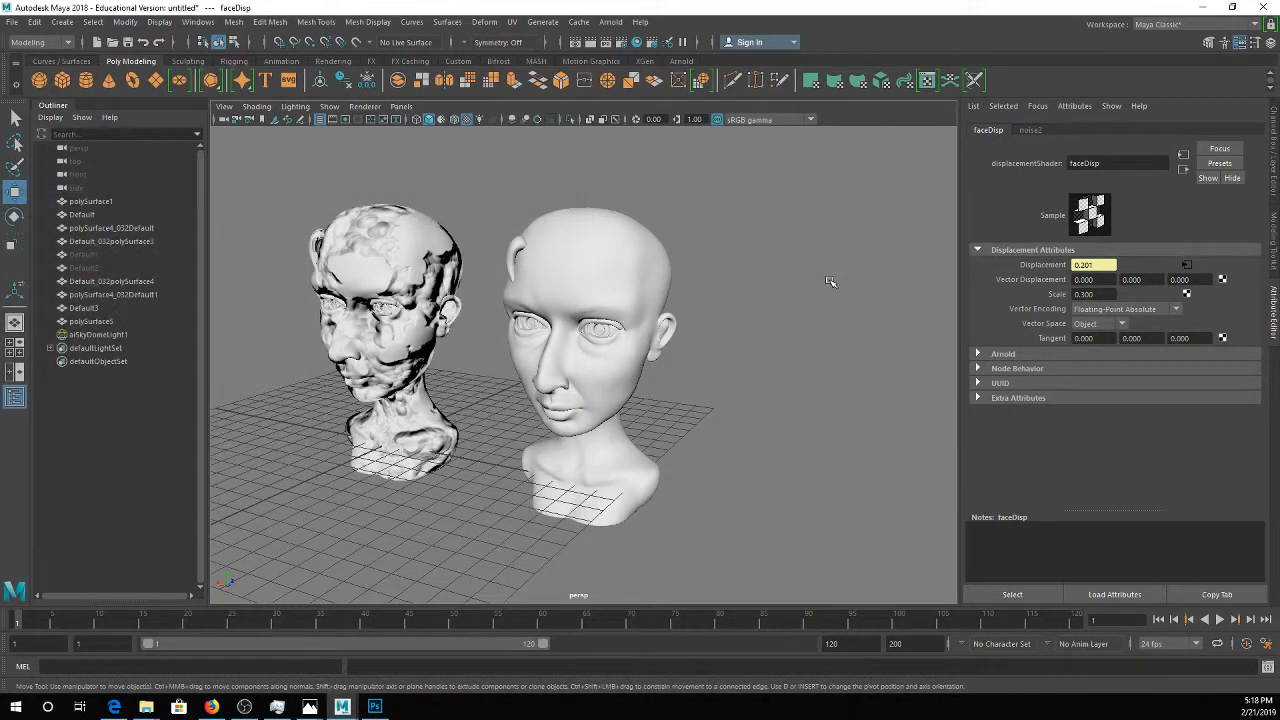